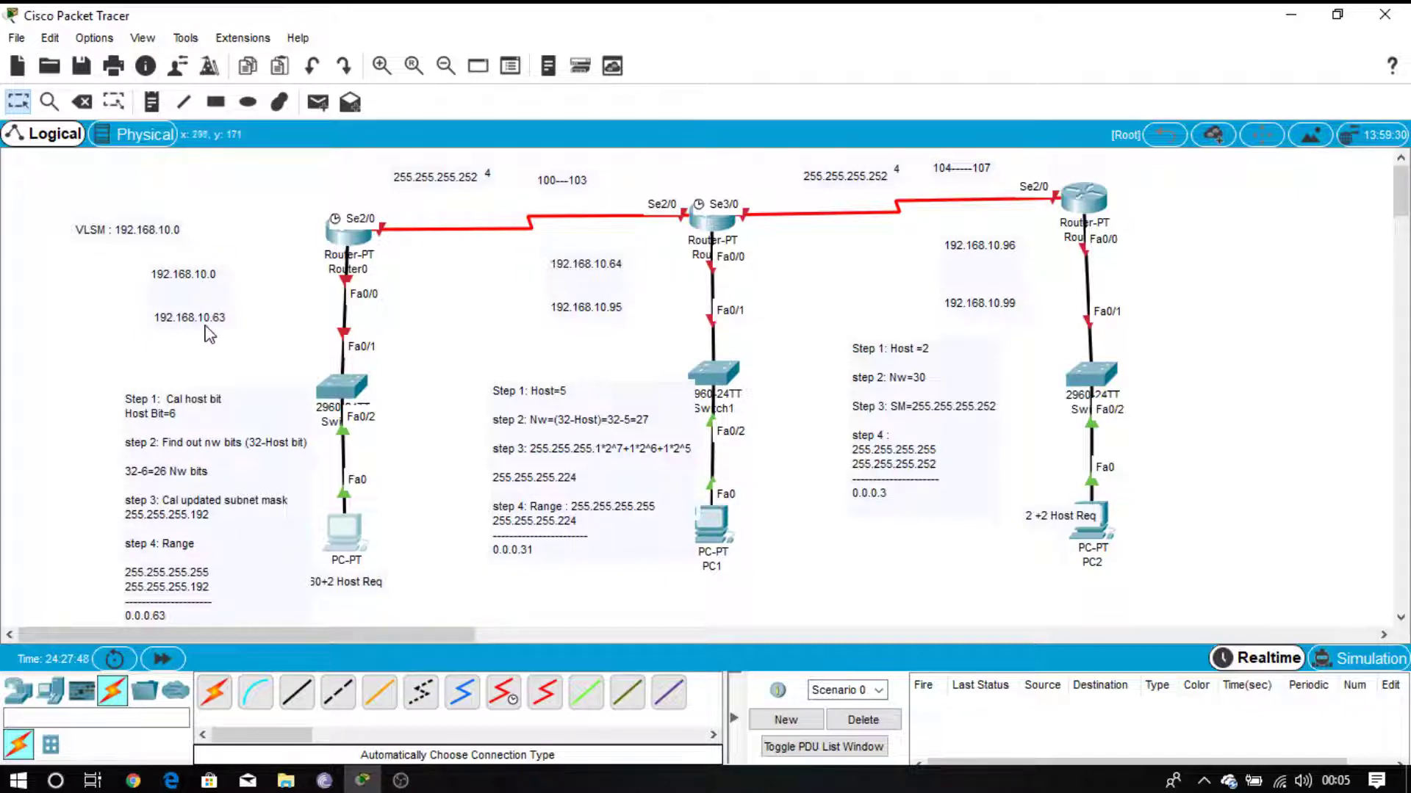
Step: Fill PC0's IP Configuration with 192.168.10.2, mask 255.255.255.192, gateway 192.168.10.1, then close it
click(358, 547)
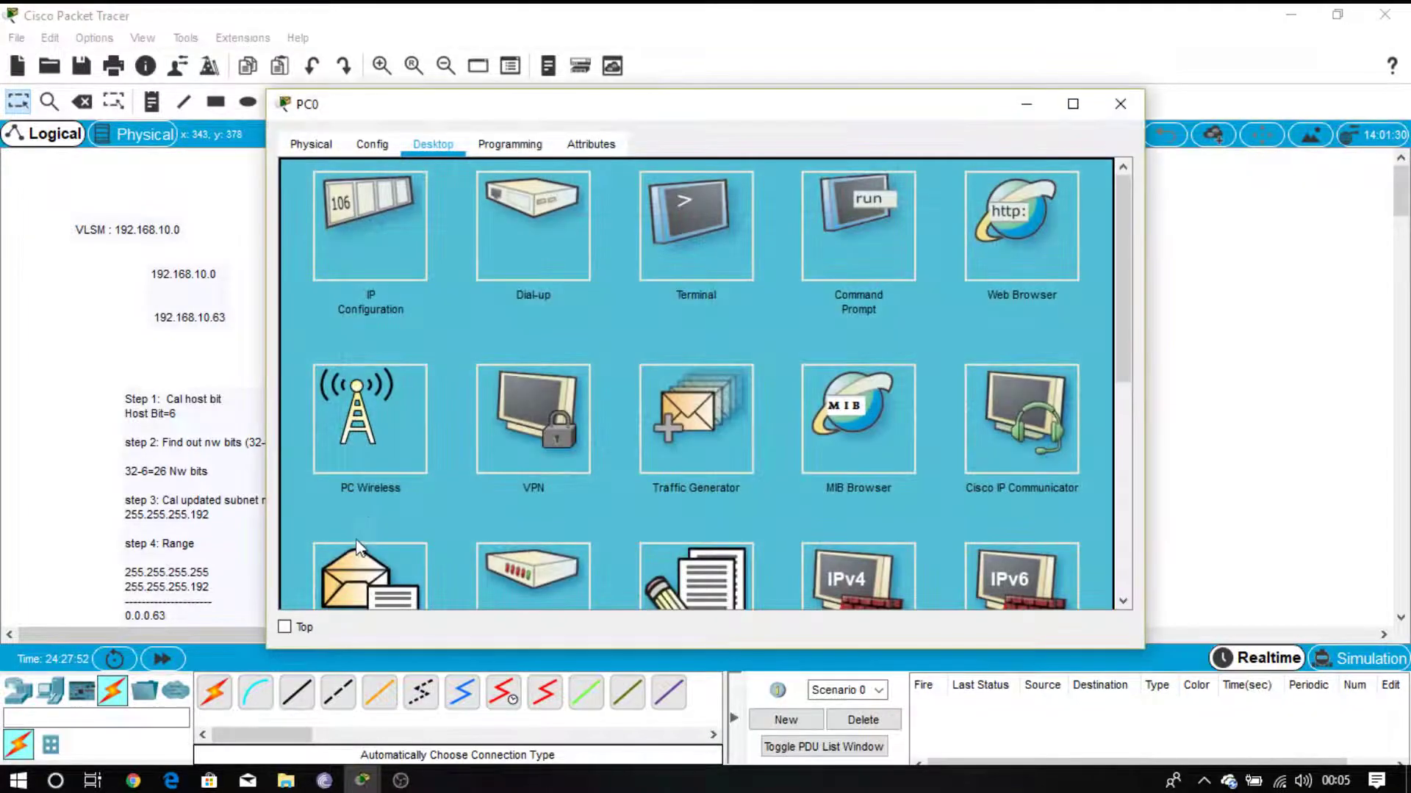
drag(590, 114, 852, 116)
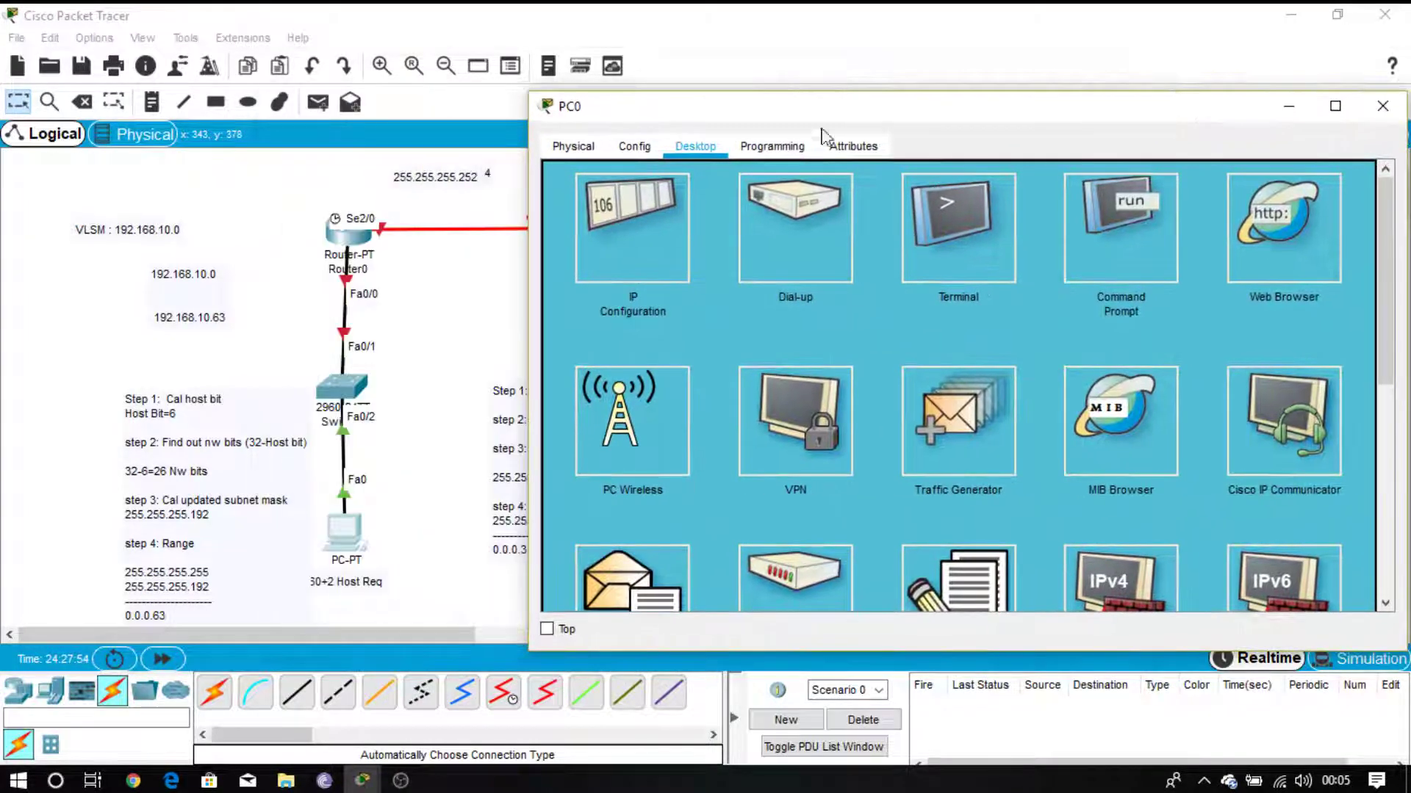
click(597, 235)
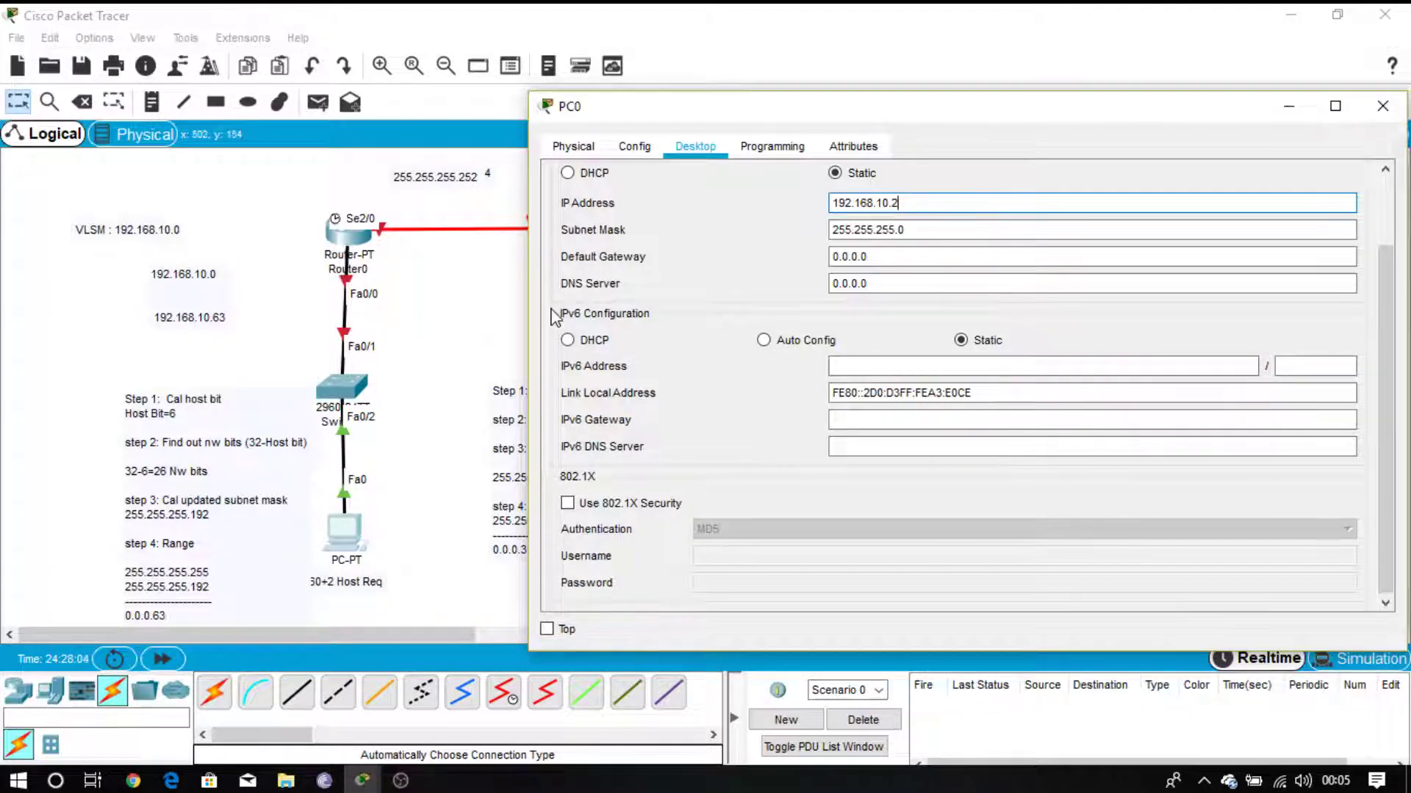
click(934, 229)
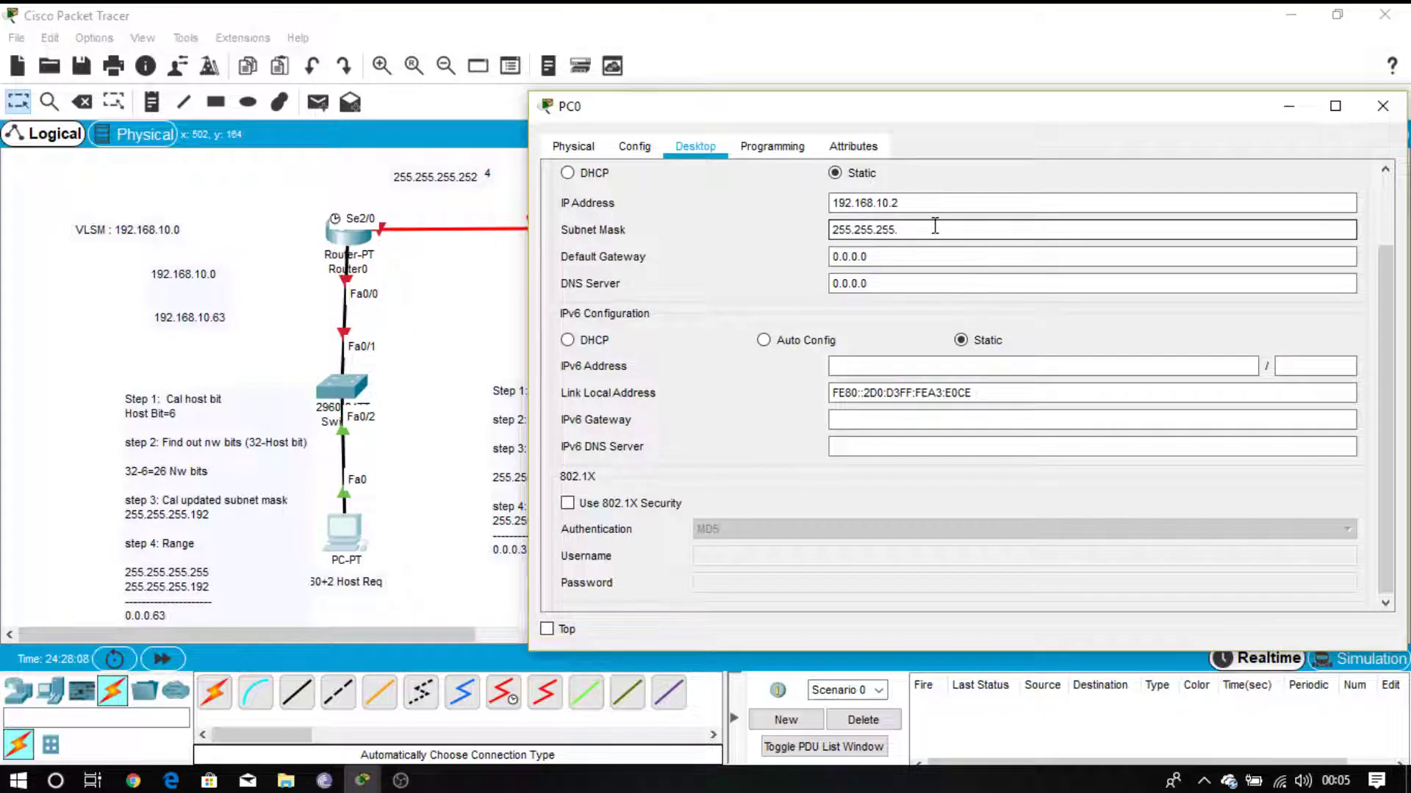
drag(913, 203, 787, 208)
key(ctrl+c)
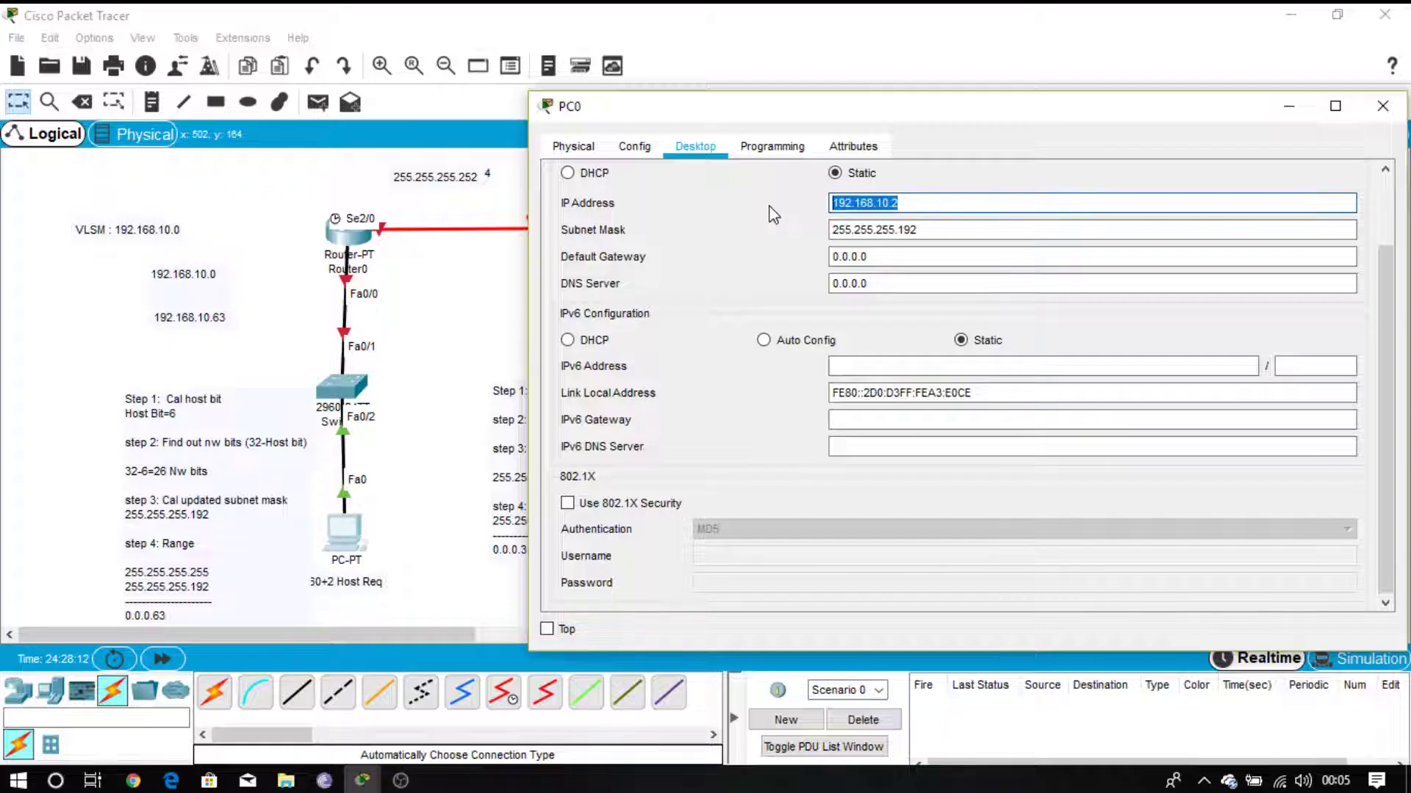
drag(928, 258, 765, 262)
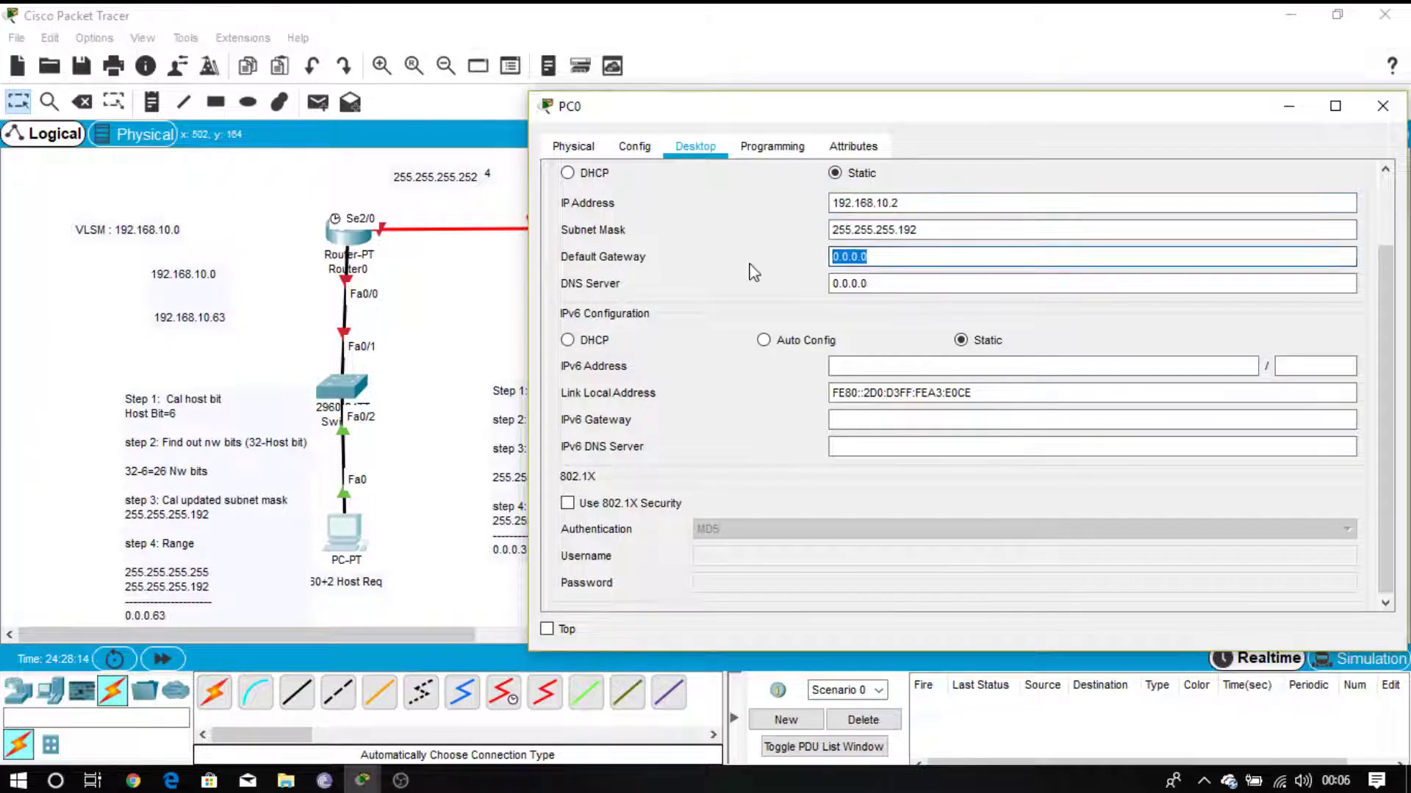
key(ctrl+v)
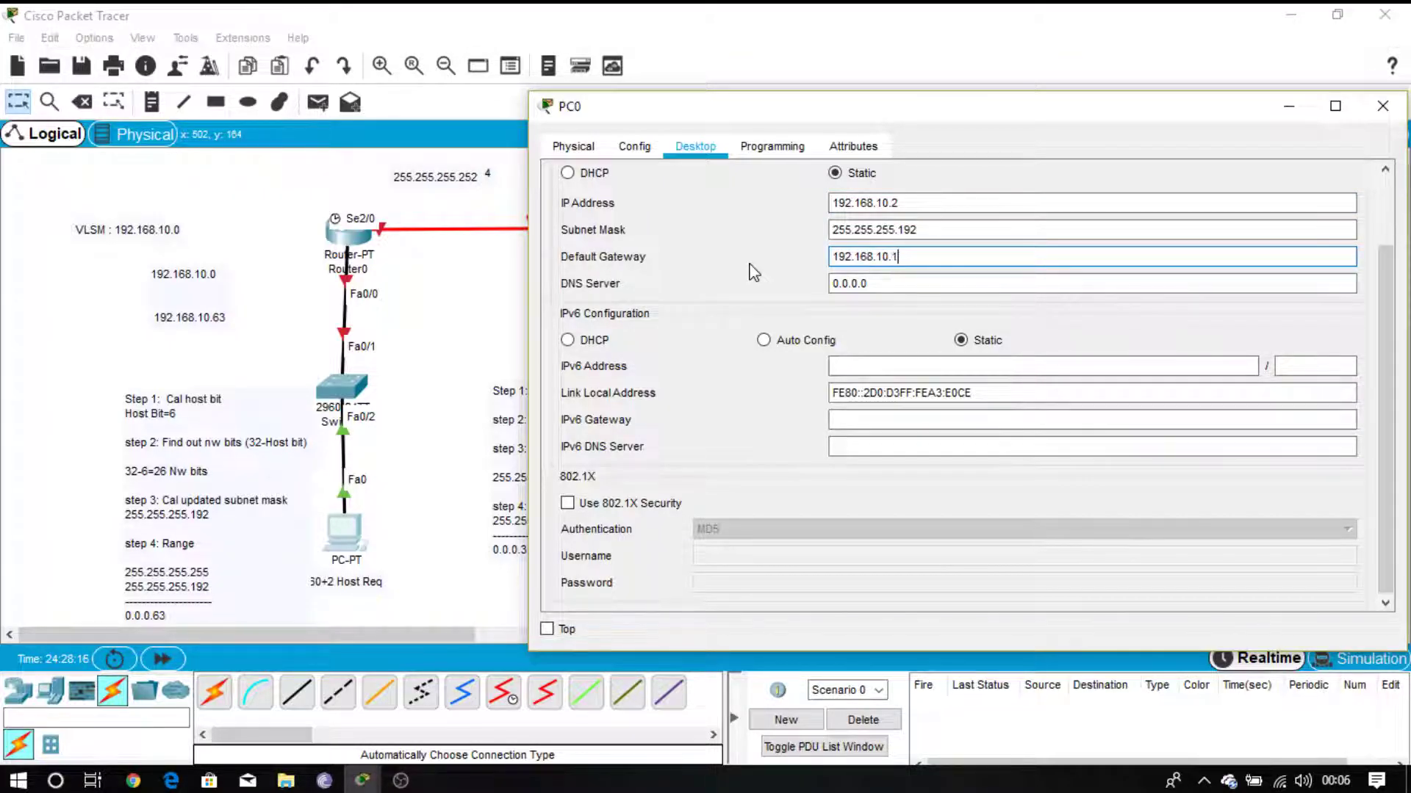
click(1381, 111)
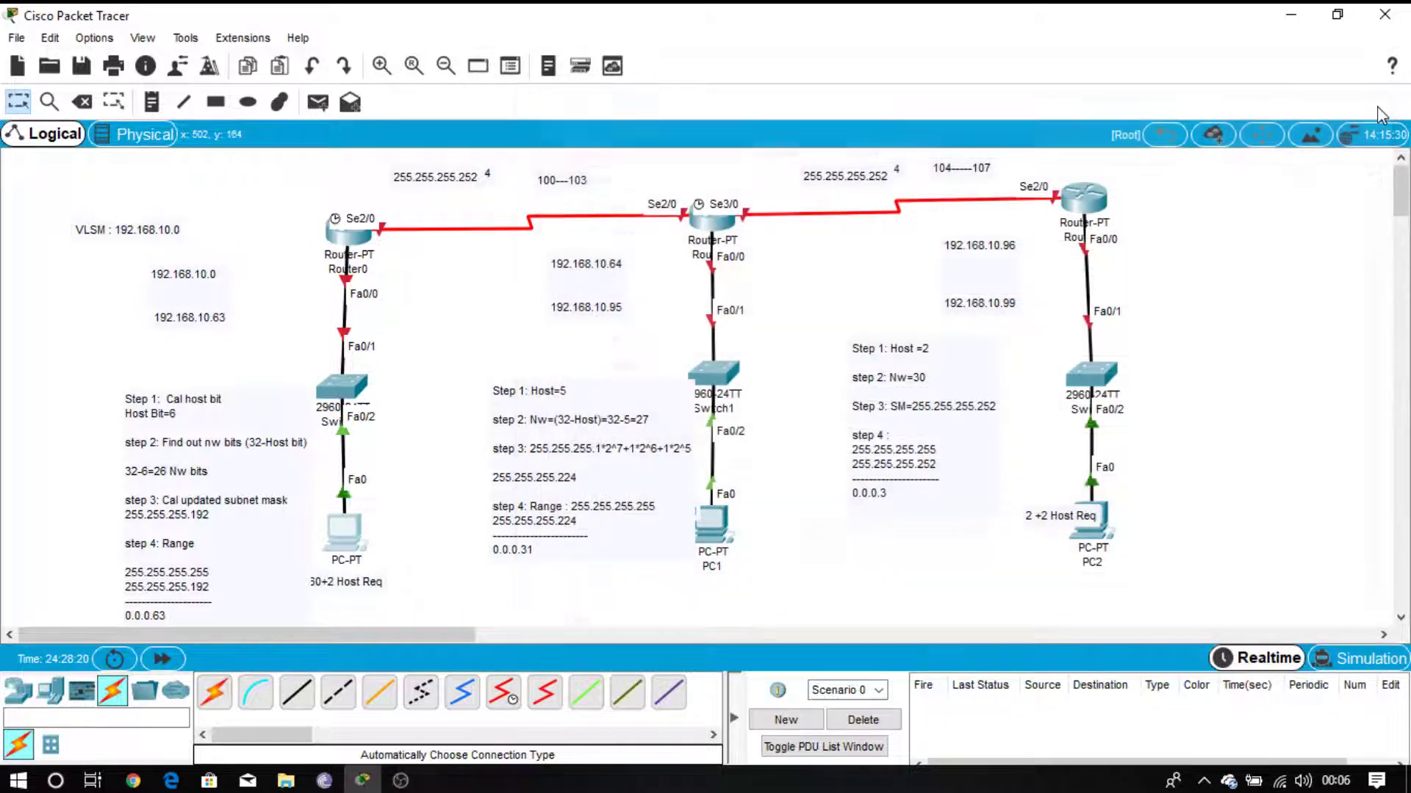
Step: Set Router0 FastEthernet0/0 to 192.168.10.1 / 255.255.255.192, switch the port on, and close
click(353, 241)
click(526, 145)
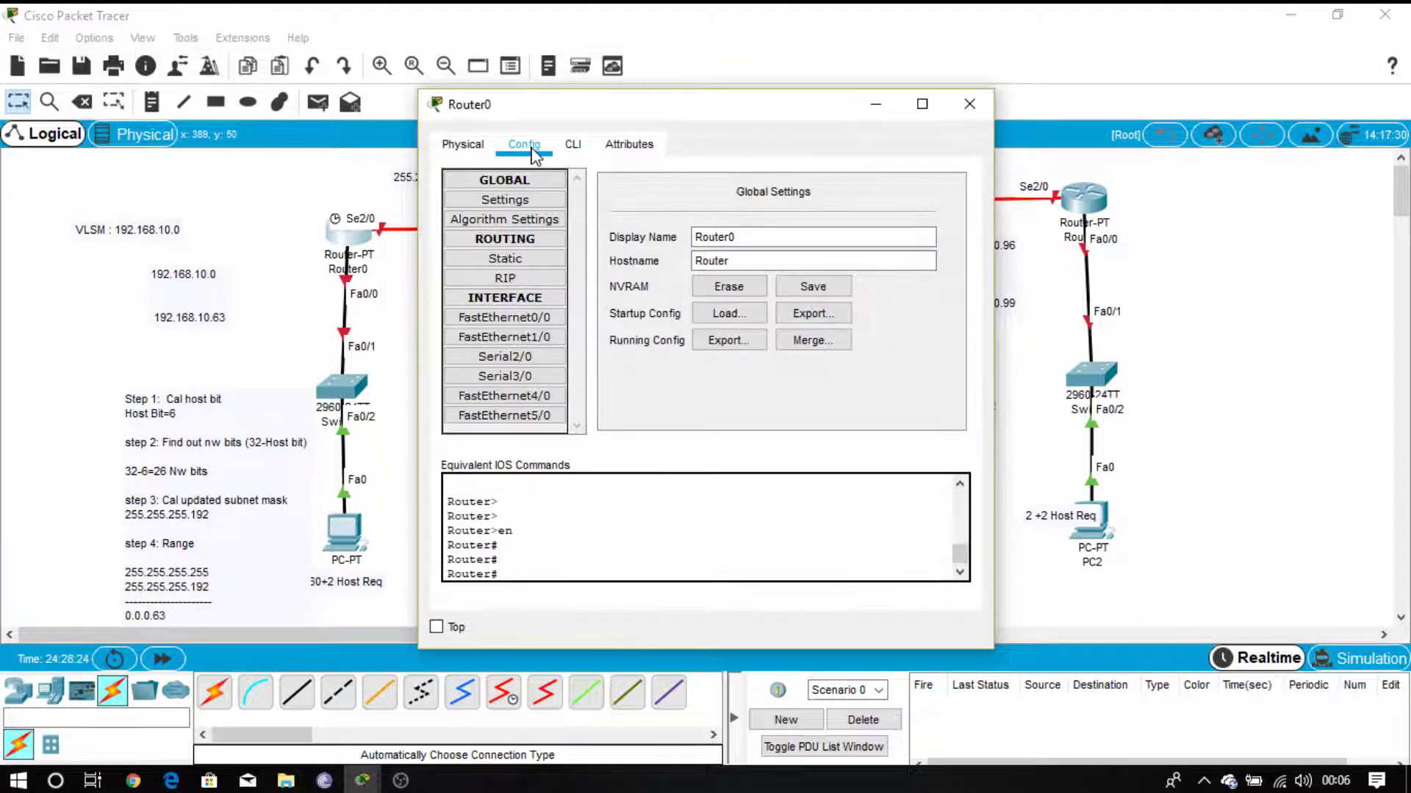
click(529, 321)
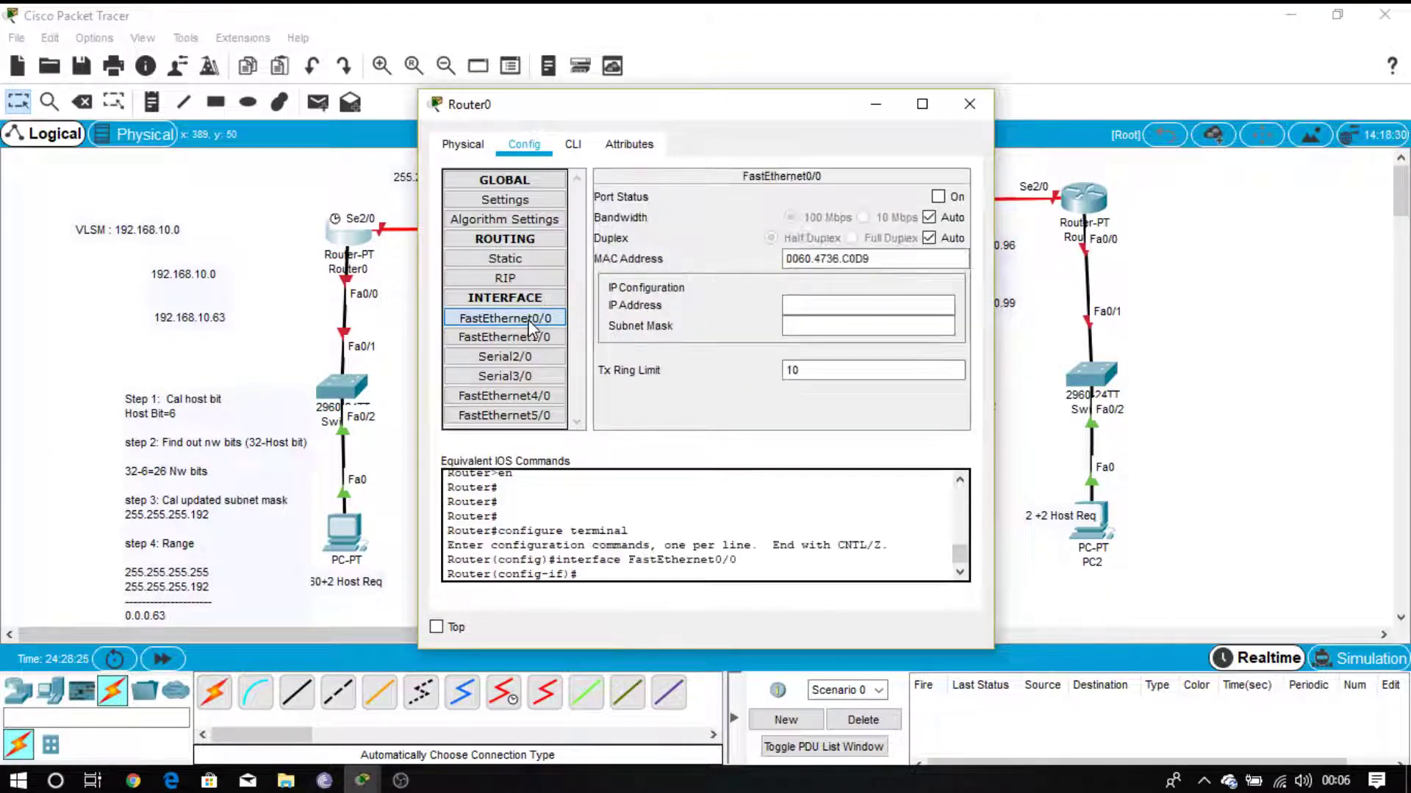
click(828, 303)
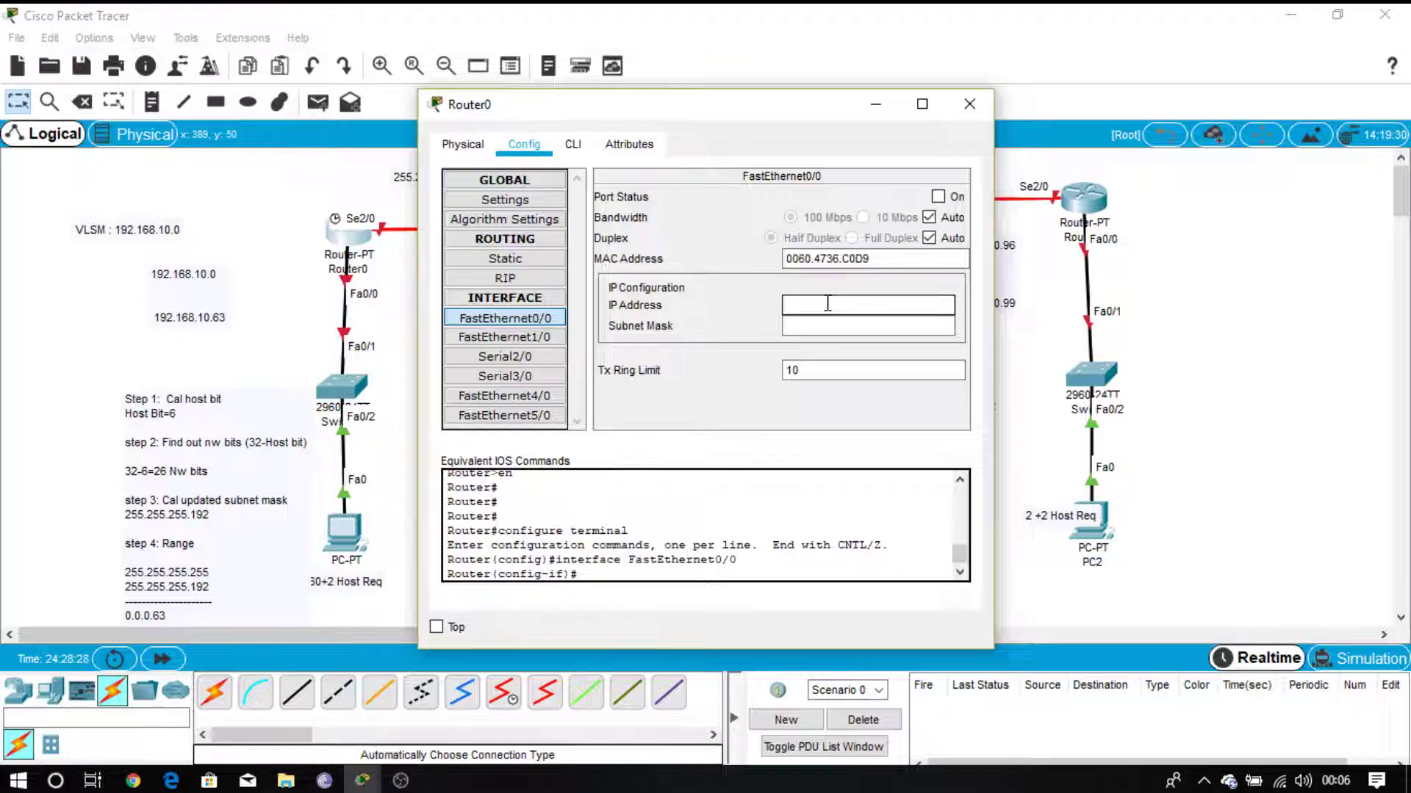
text(192.168.10.2)
key(Tab)
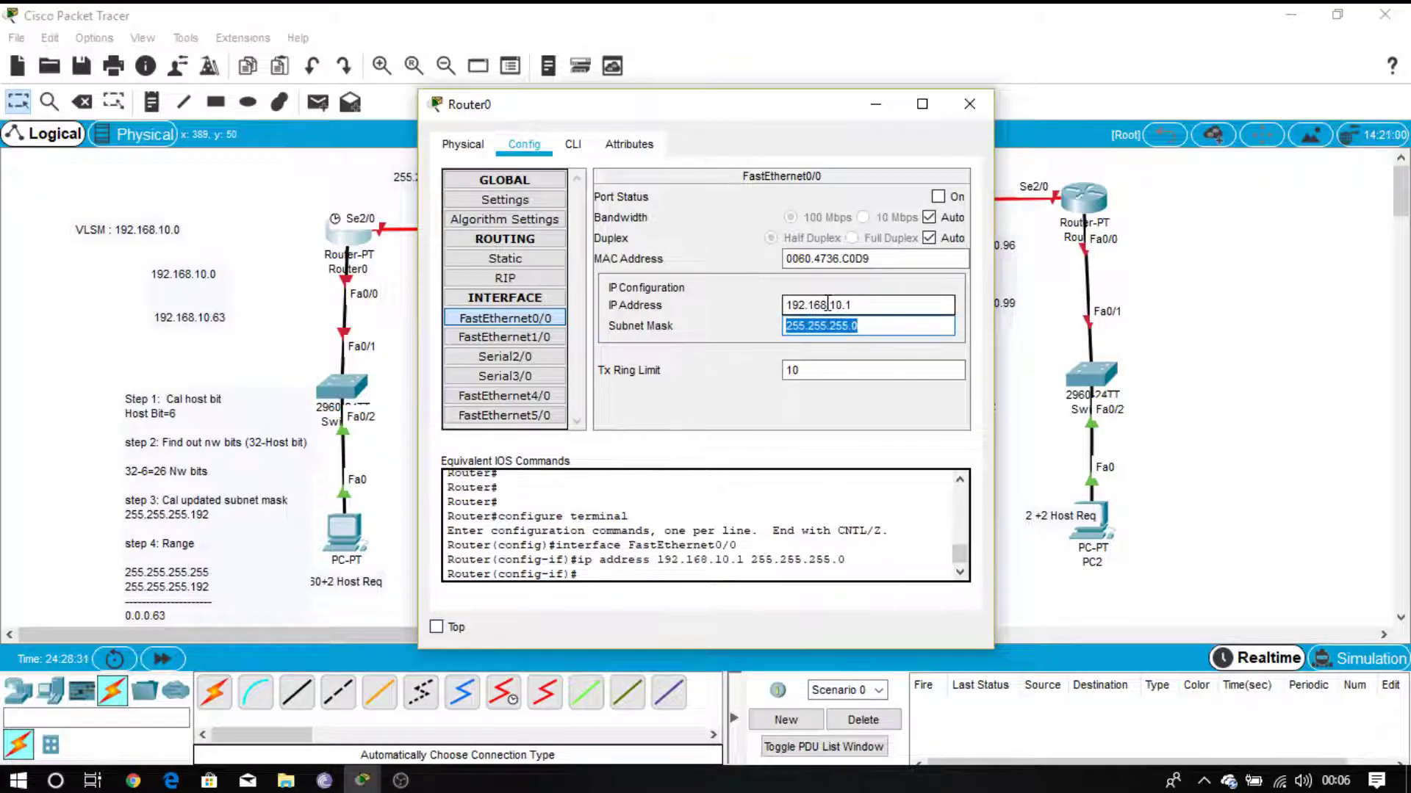
click(873, 328)
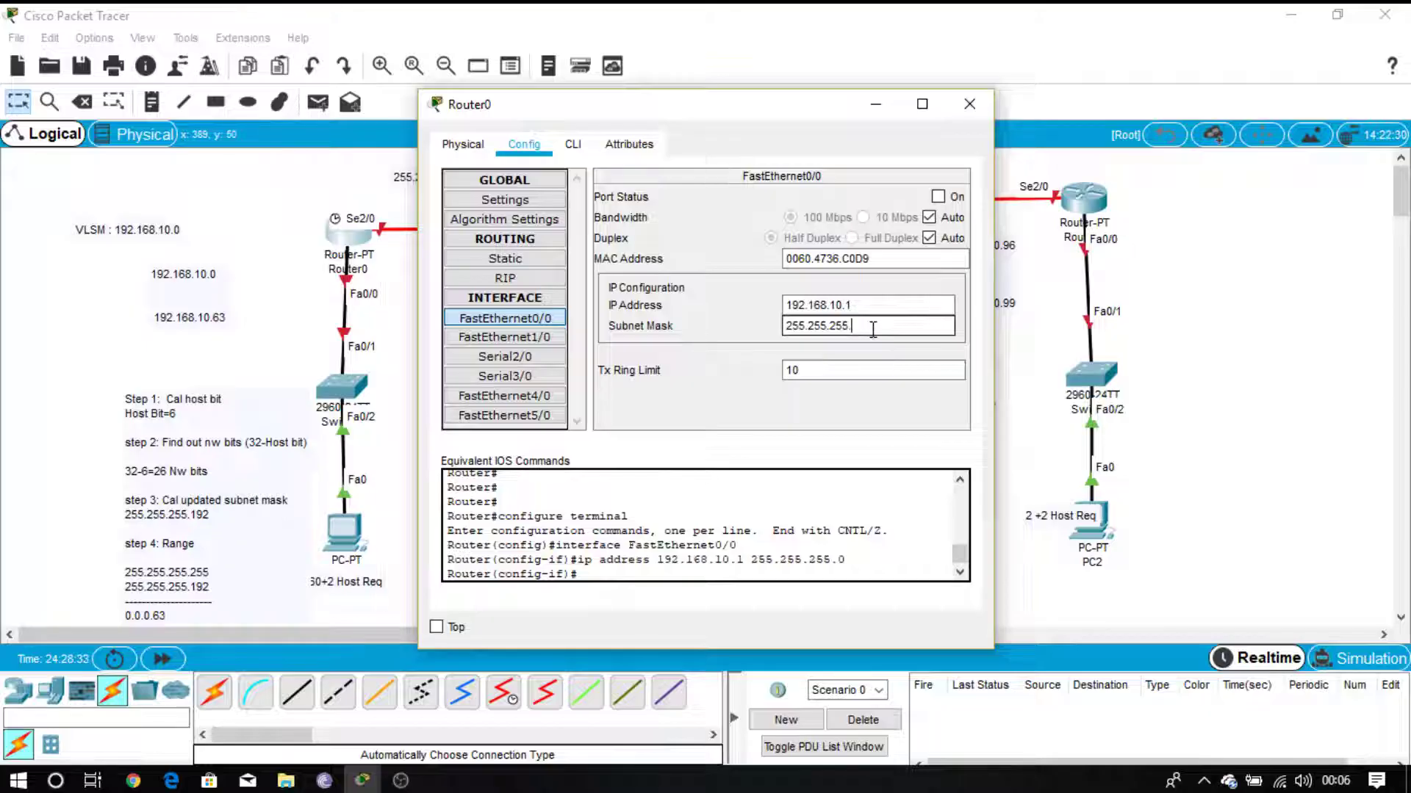
text(192)
click(937, 196)
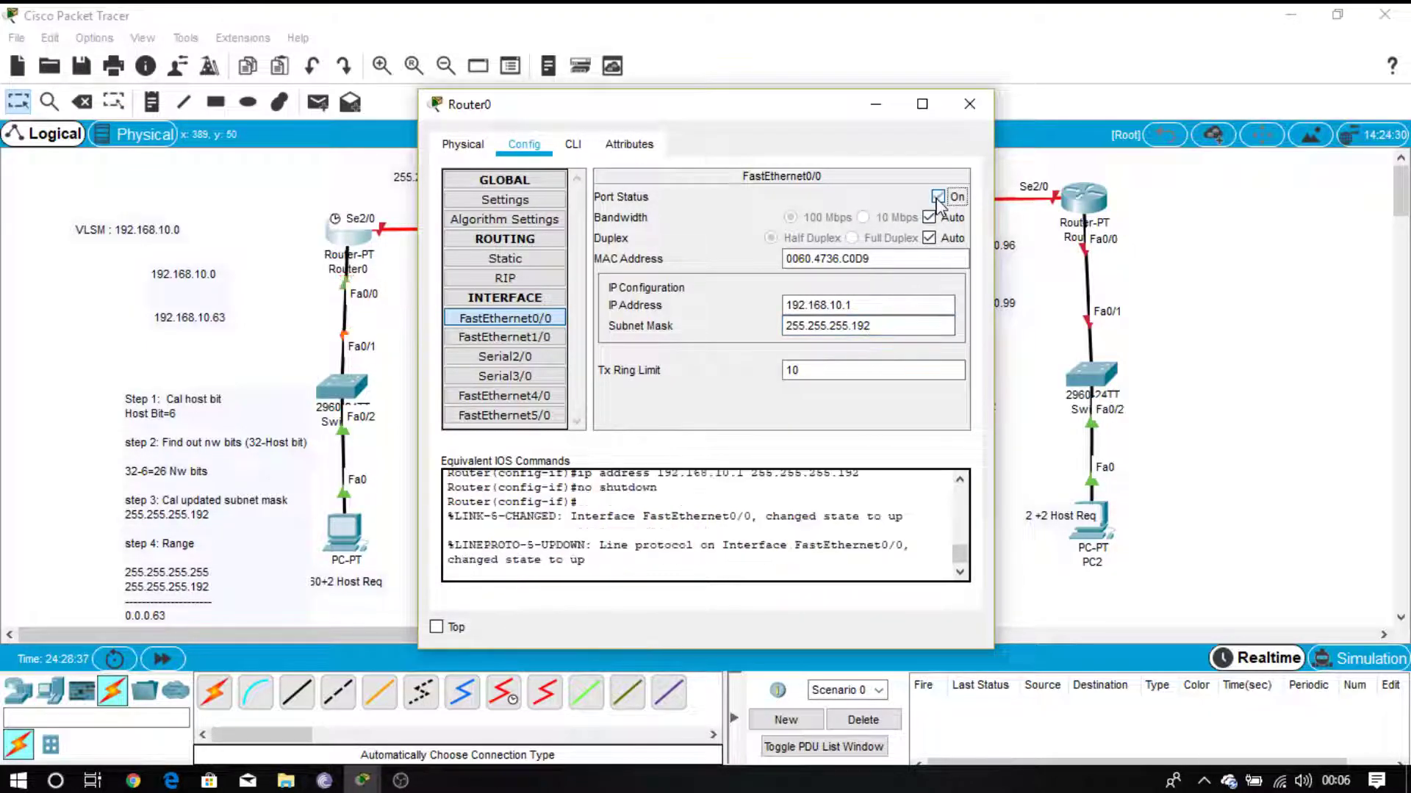
click(969, 104)
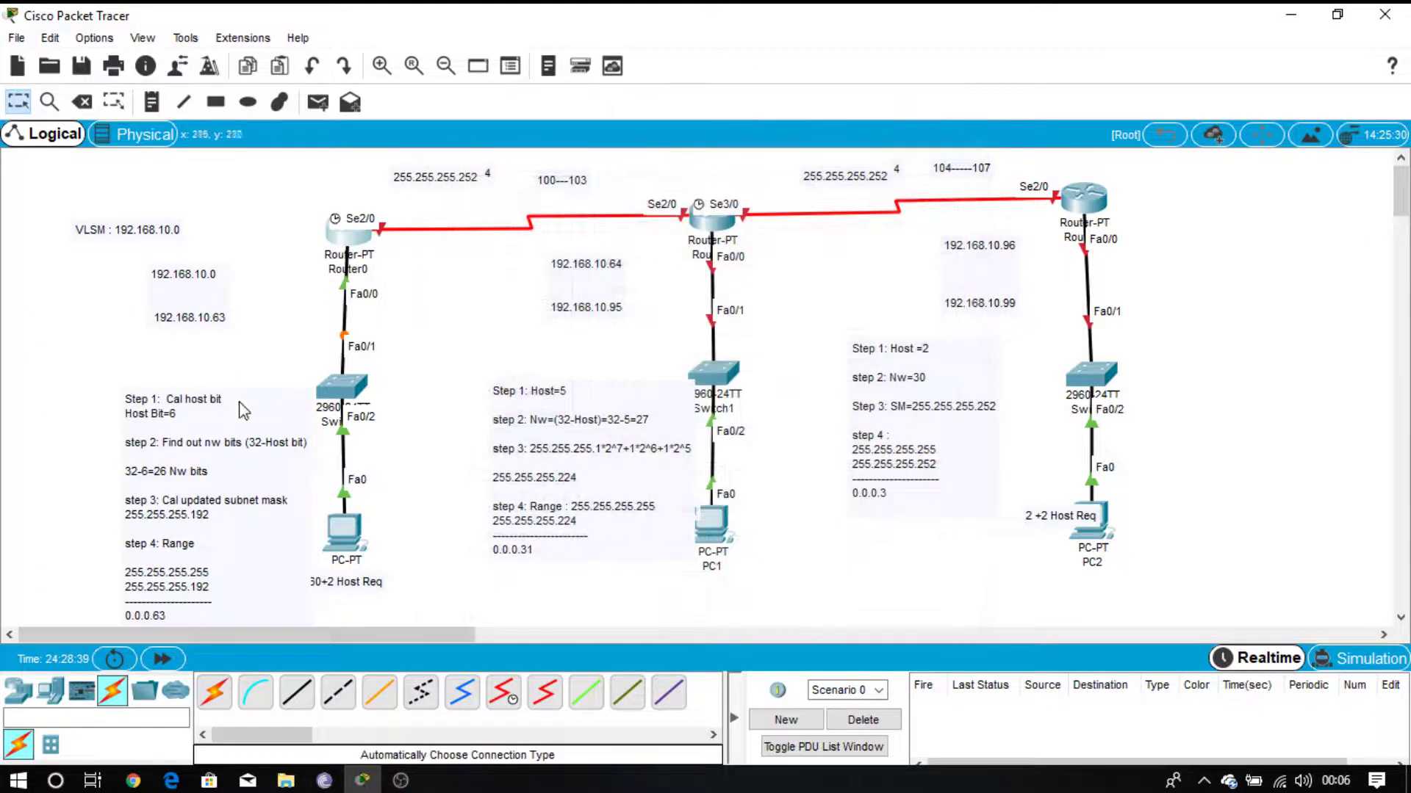
Step: Fill PC1's IP Configuration with 192.168.10.66, mask 255.255.255.224, gateway 192.168.10.65, then close it
click(715, 523)
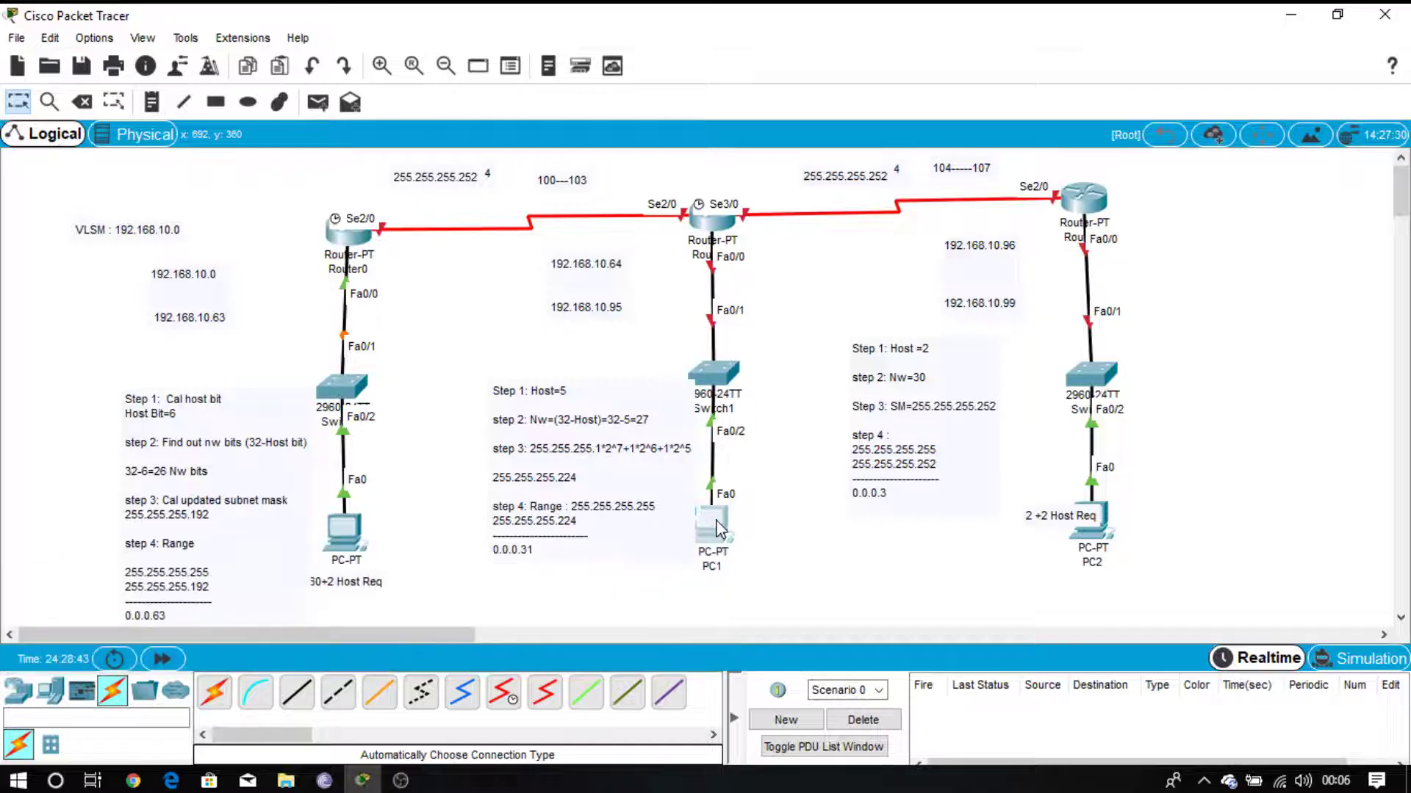
drag(763, 119, 1268, 232)
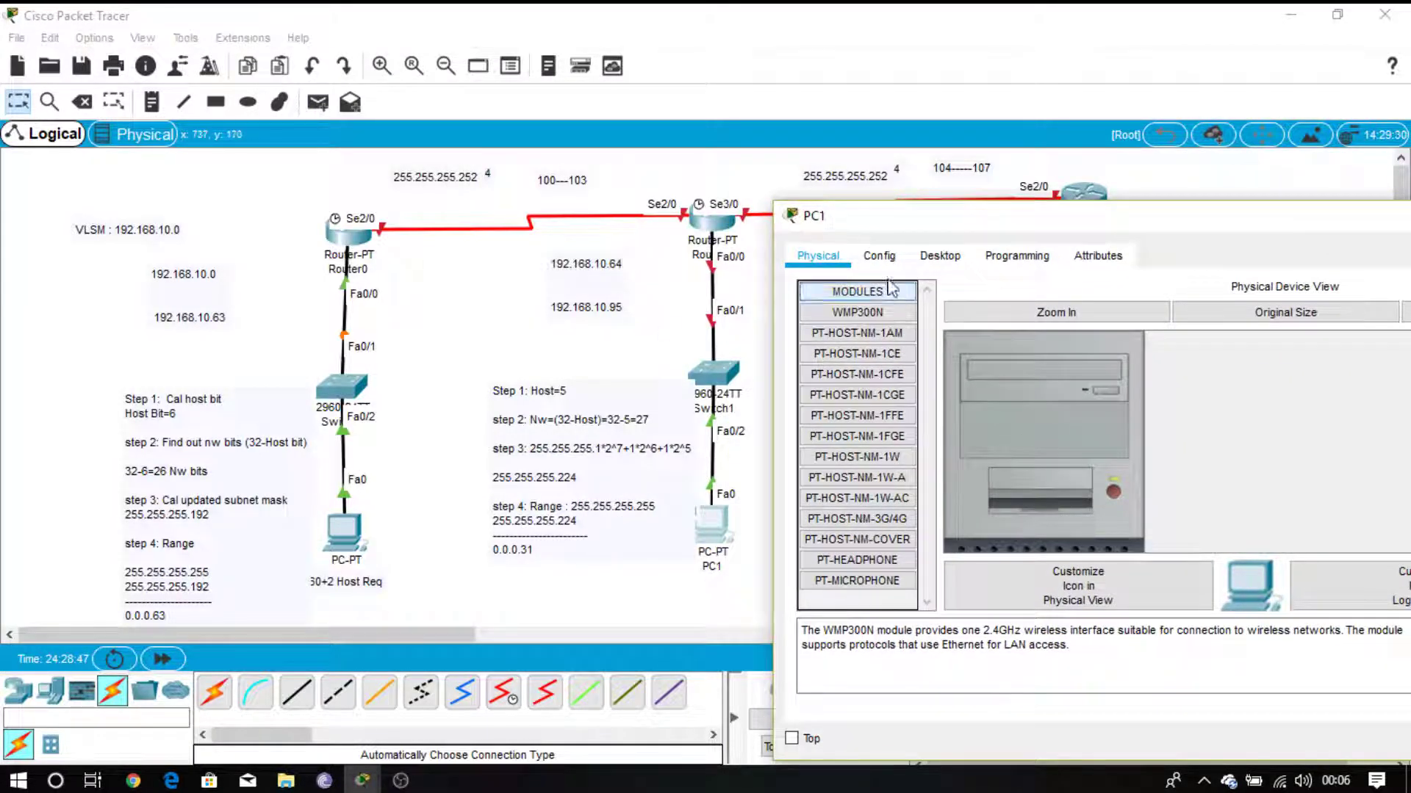
click(941, 256)
click(888, 316)
click(1091, 312)
text(192.168.10.66)
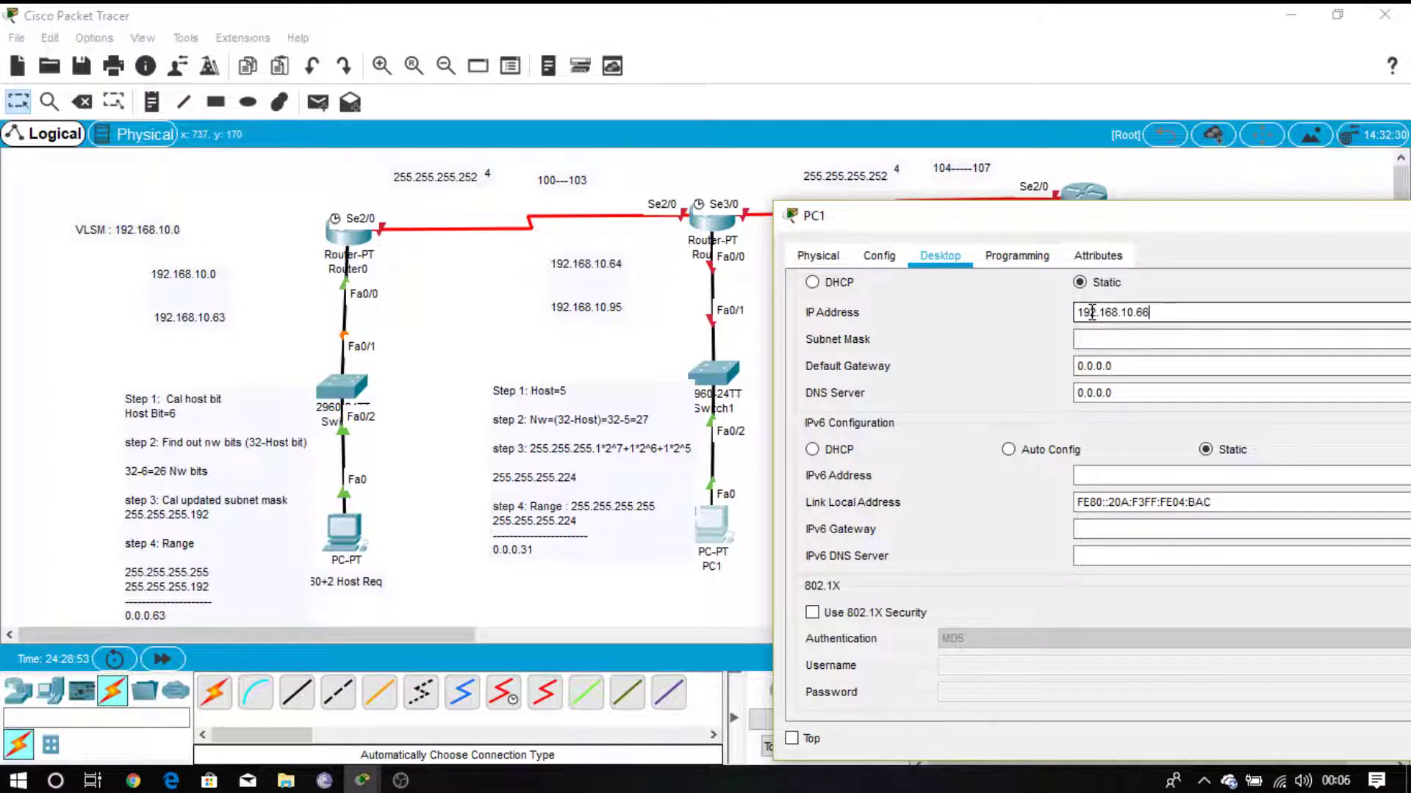
click(1121, 342)
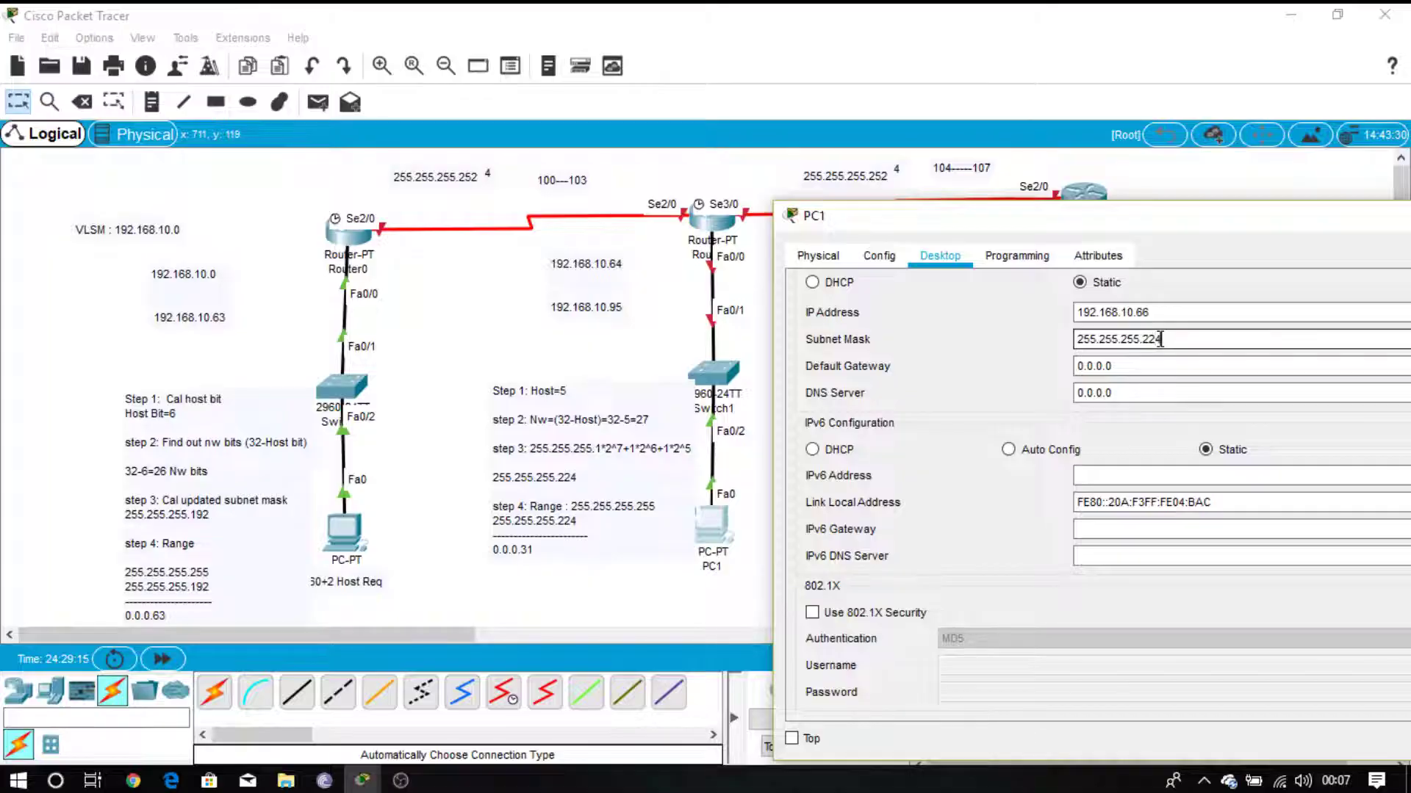
key(Tab)
text(192.168.10.2)
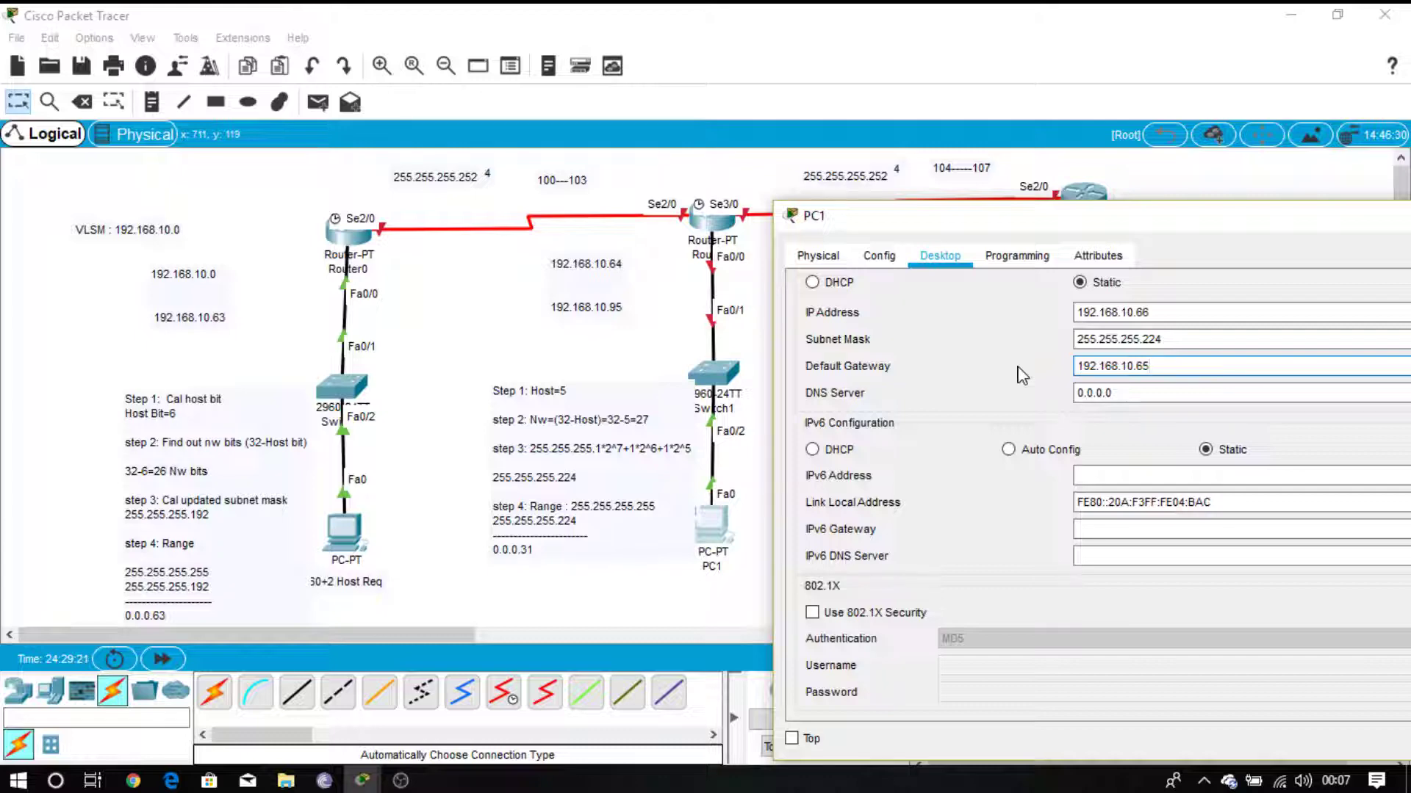
drag(1091, 222, 617, 237)
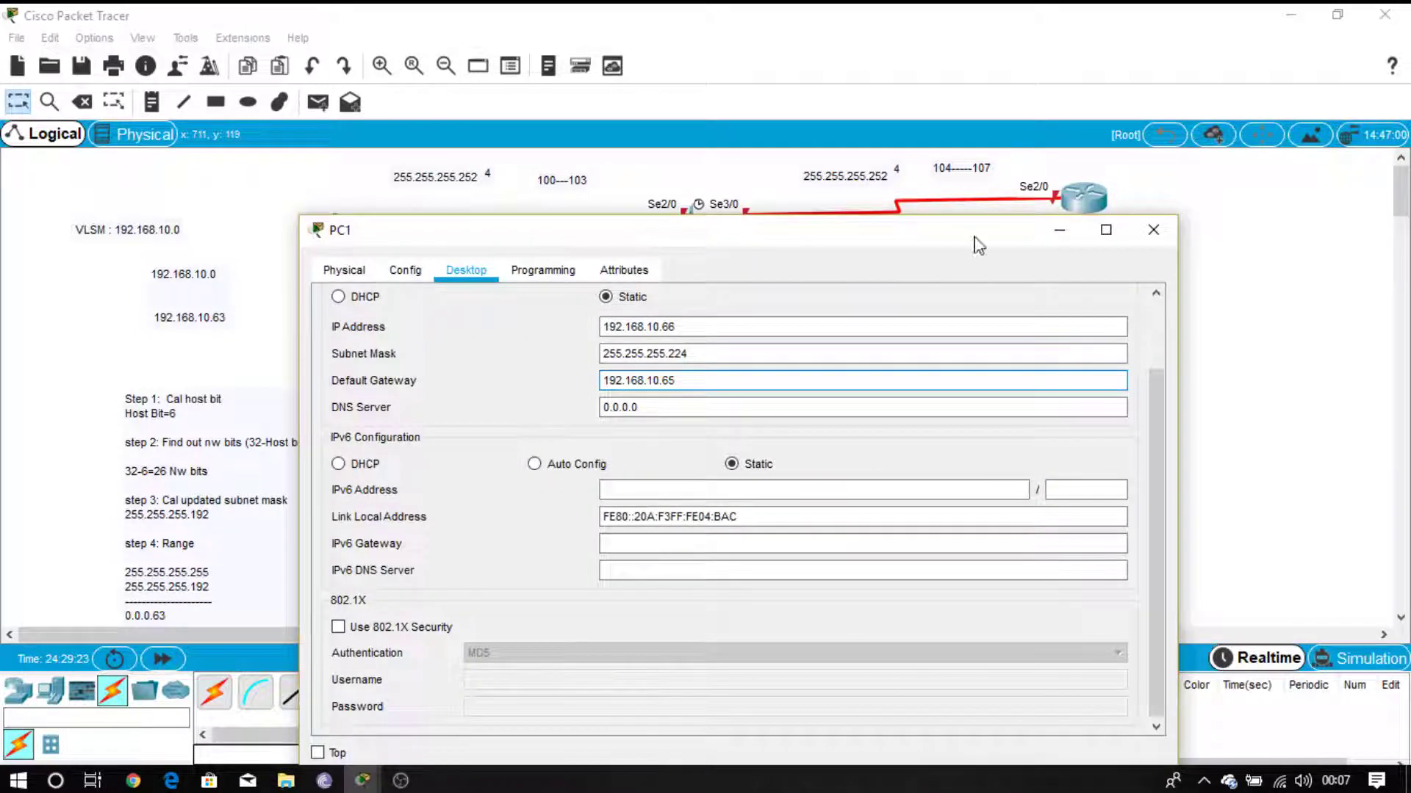
click(1148, 233)
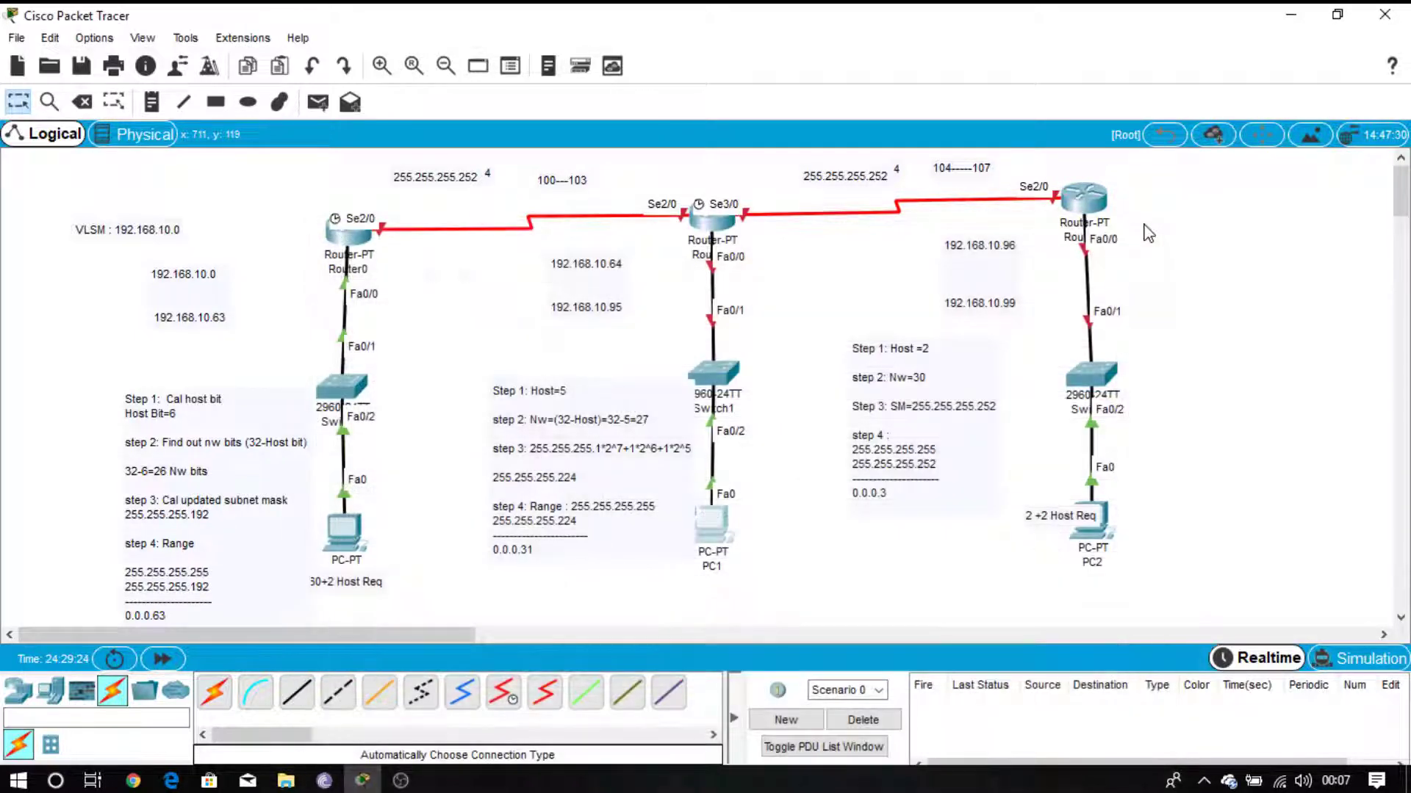
Step: Set Router1 FastEthernet0/0 to 192.168.10.65 / 255.255.255.224, switch the port on, and close
click(710, 218)
click(535, 147)
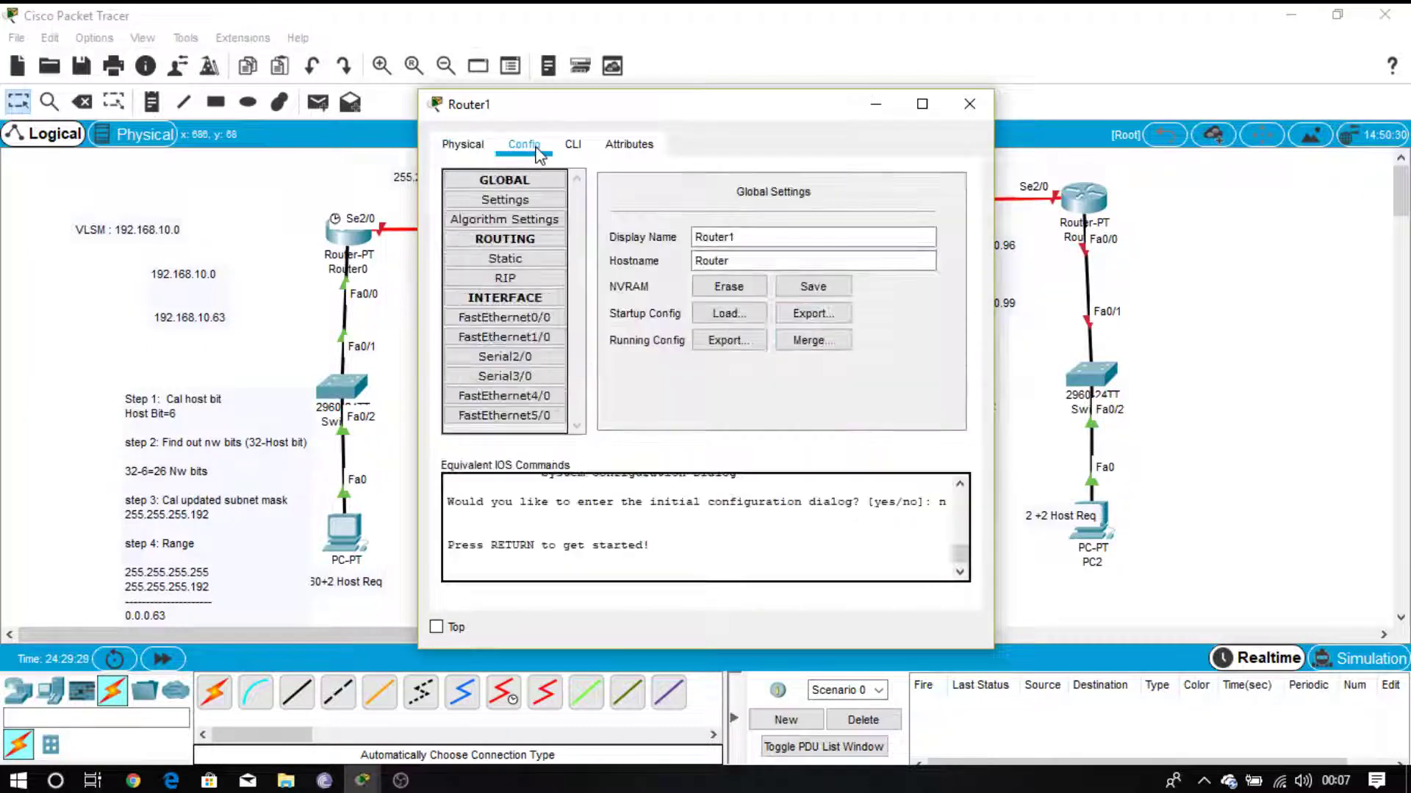
click(514, 317)
click(792, 306)
text(192.168.10.)
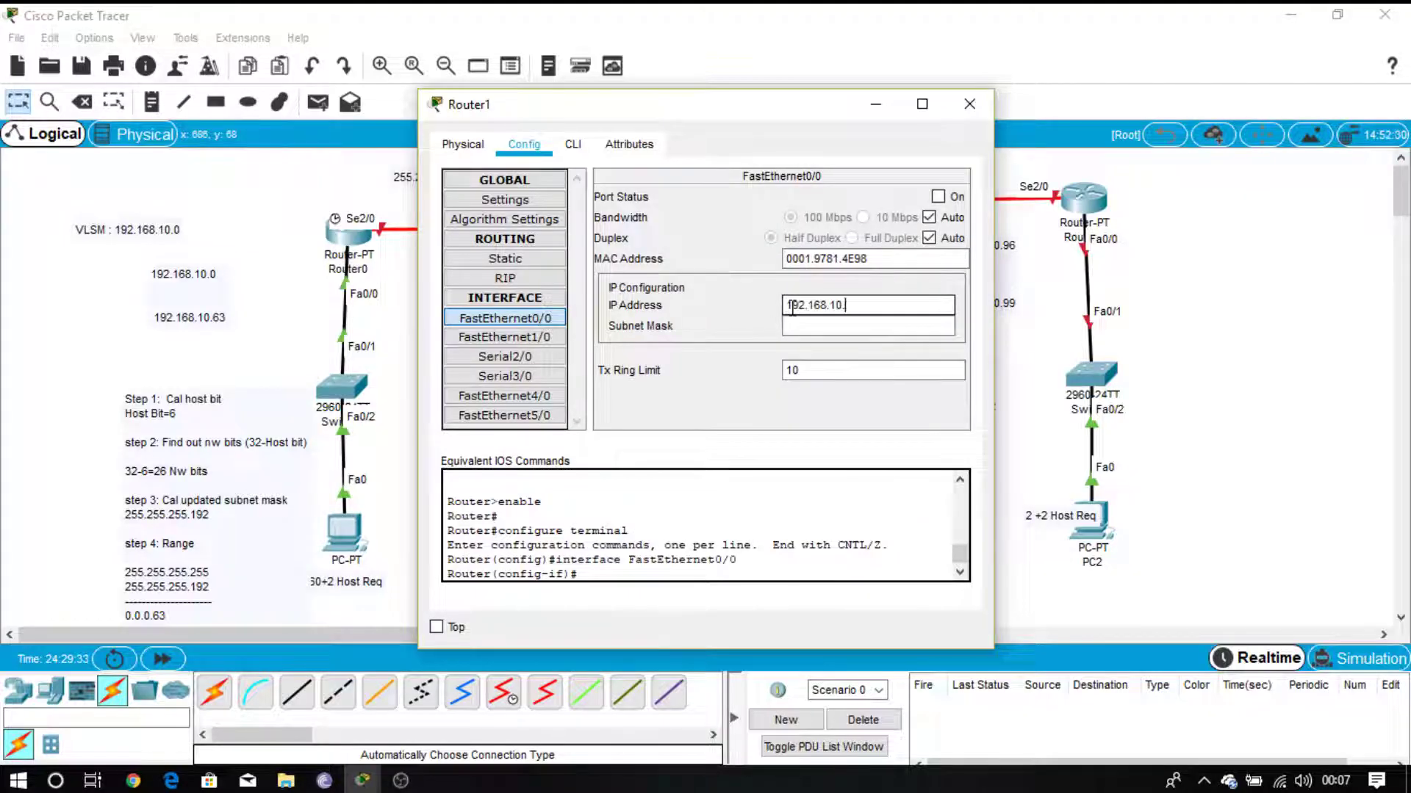
text(25)
key(Tab)
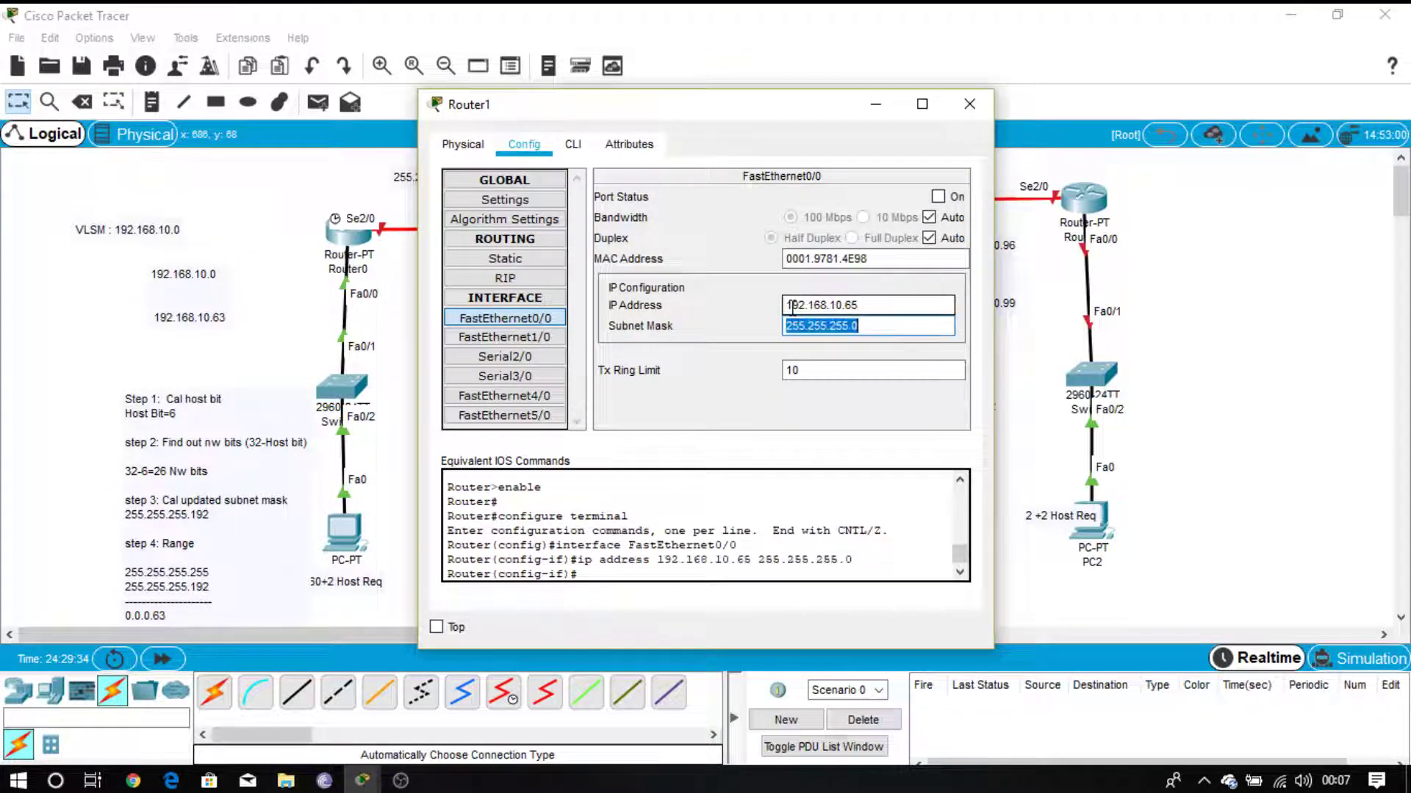
click(897, 325)
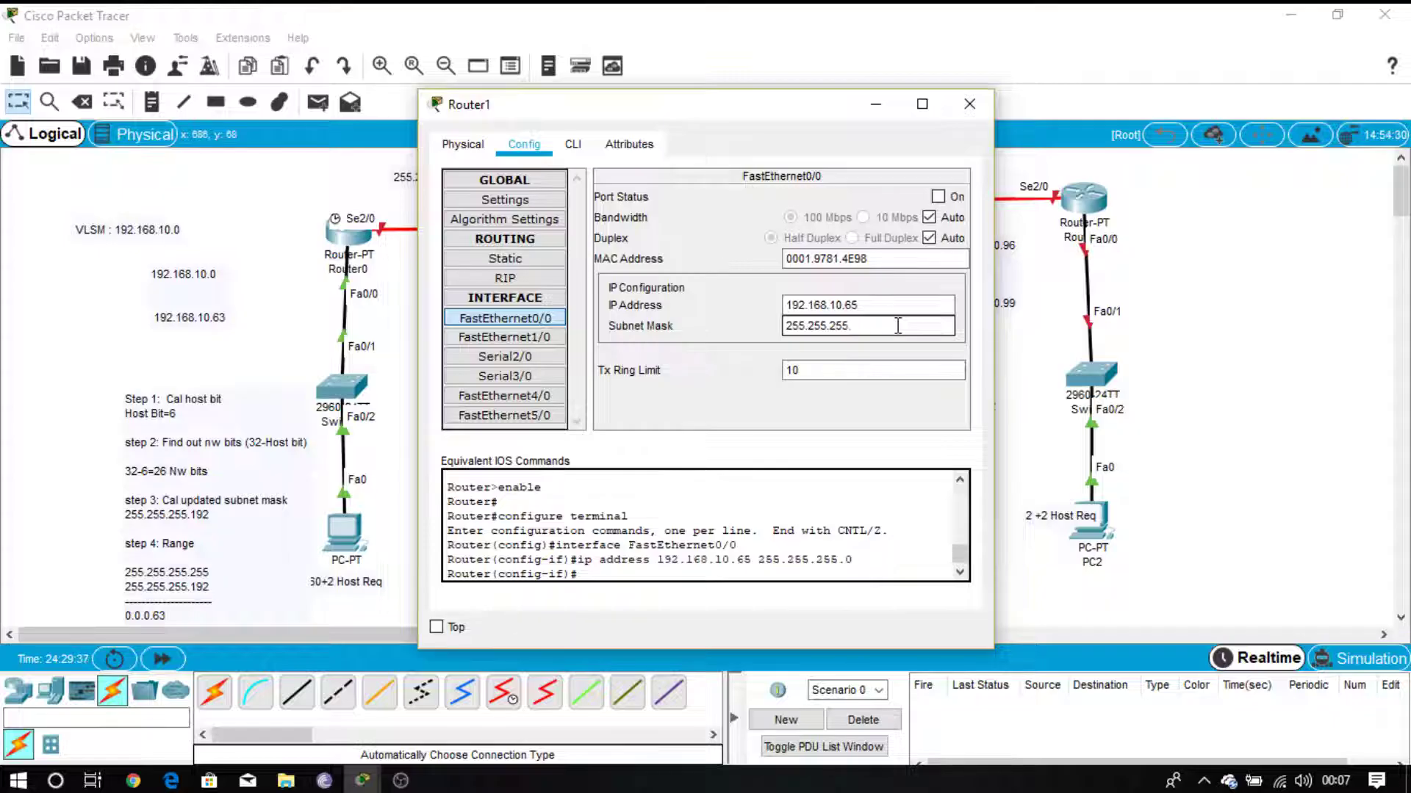
text(224)
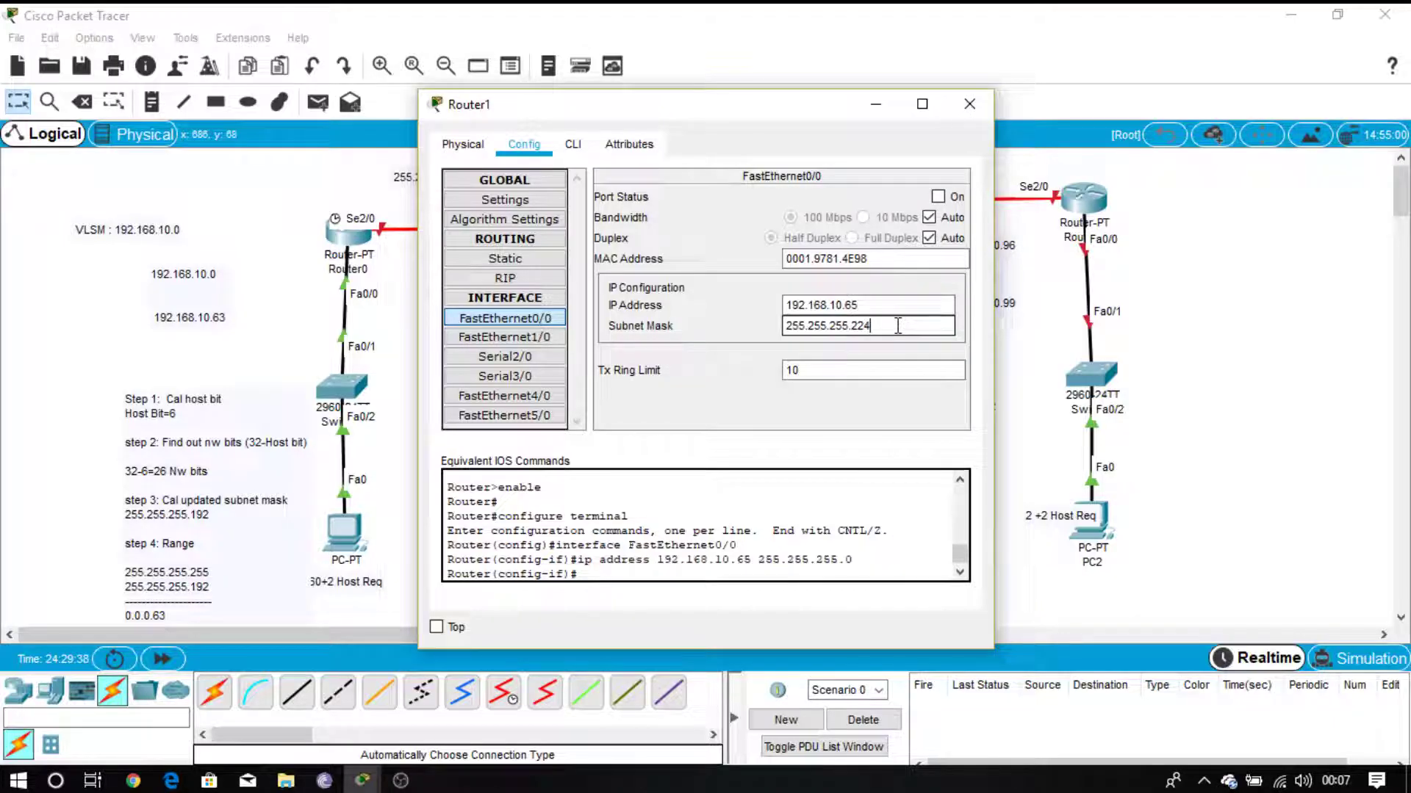
click(938, 196)
click(963, 112)
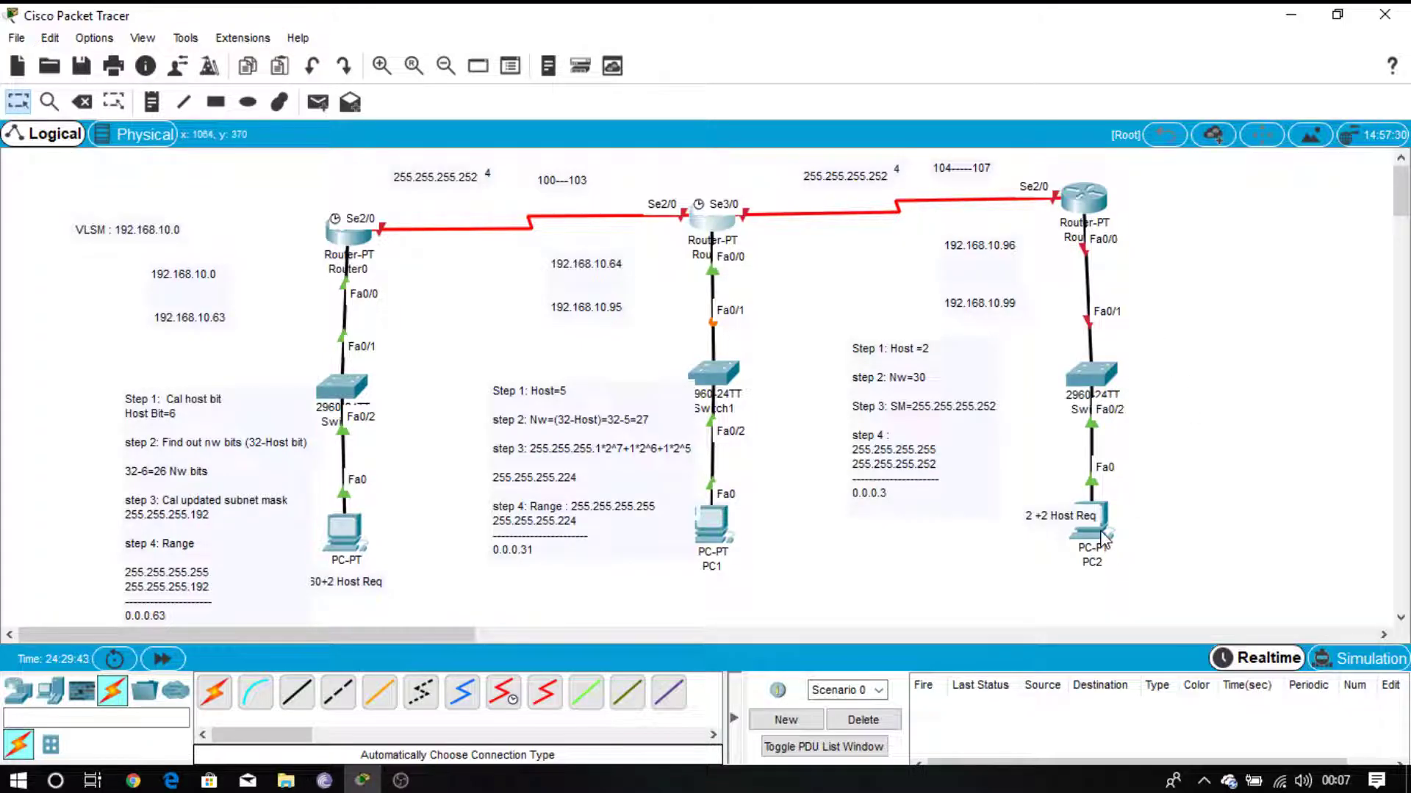
Step: Enter PC2's IP address 192.168.10.98 with subnet mask 255.255.255.252
mouse_move(1105, 538)
click(1092, 526)
drag(794, 113, 1116, 334)
click(768, 367)
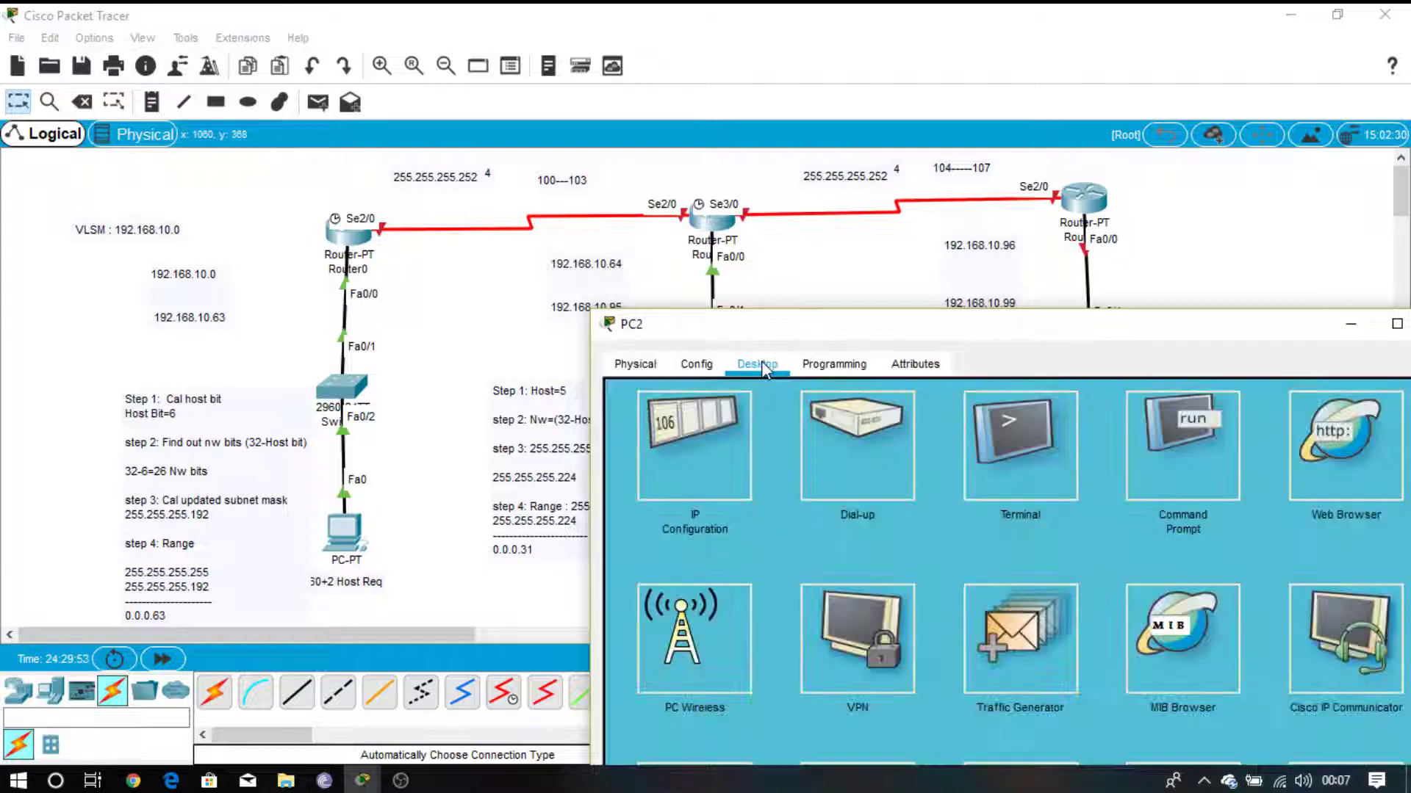
click(665, 440)
click(915, 428)
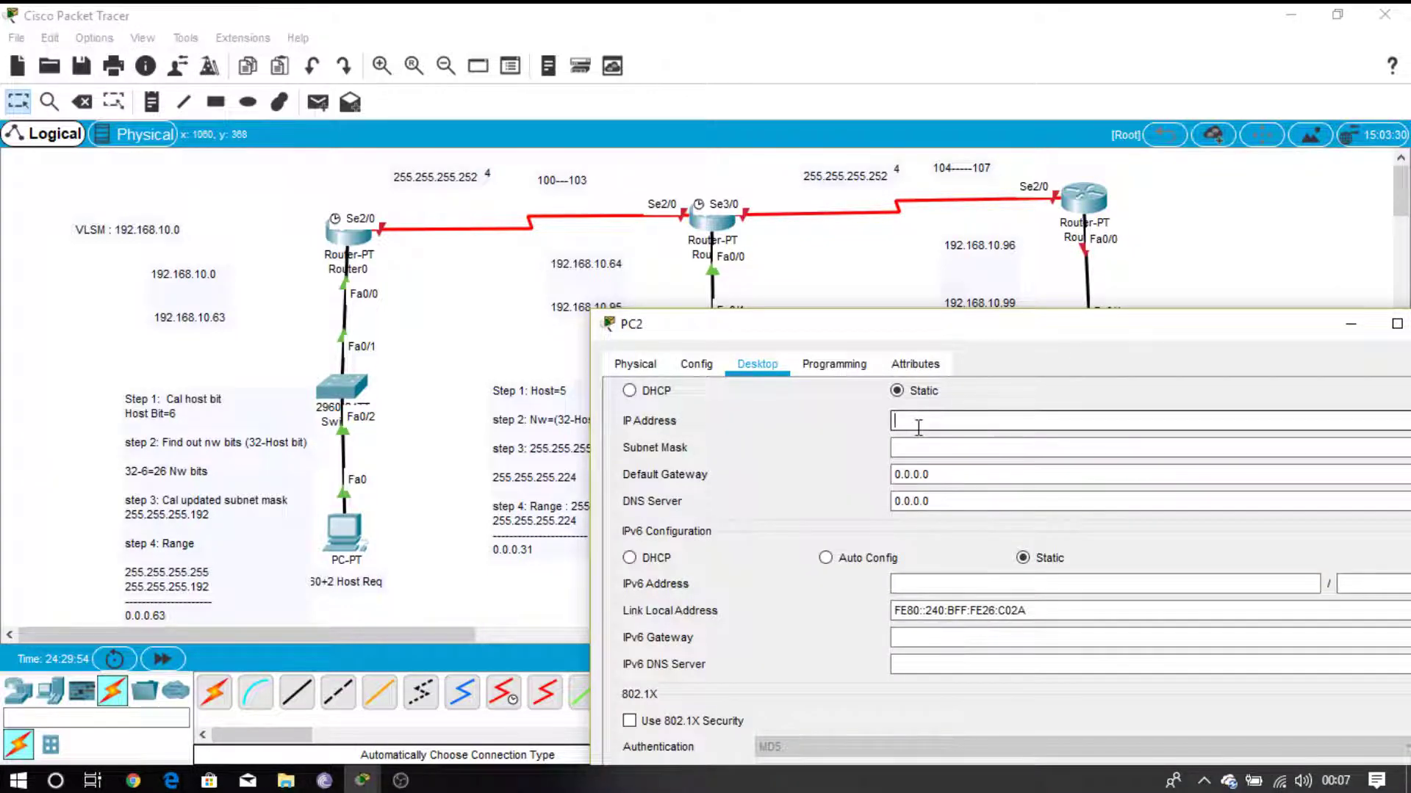
text(192.168.10.2)
key(Tab)
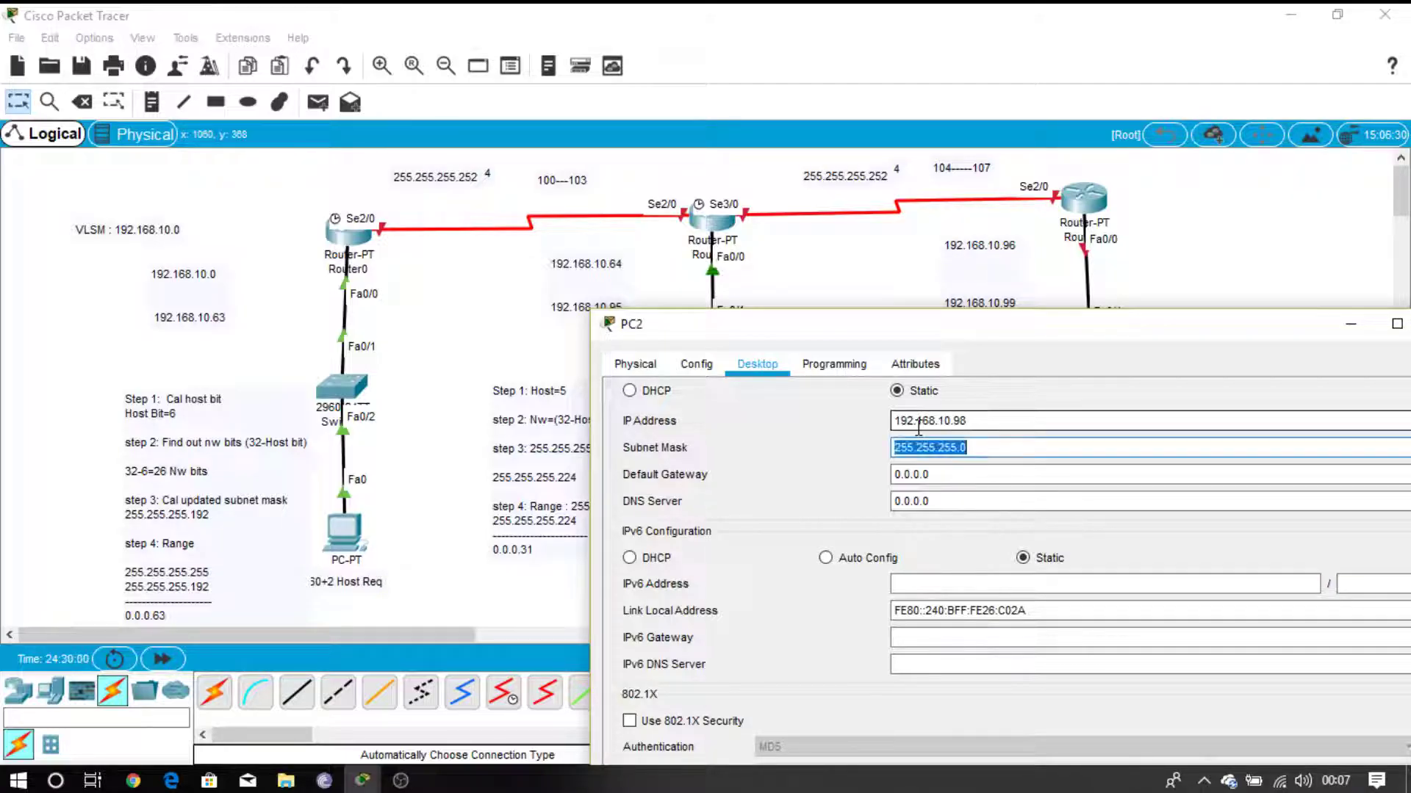
click(1032, 449)
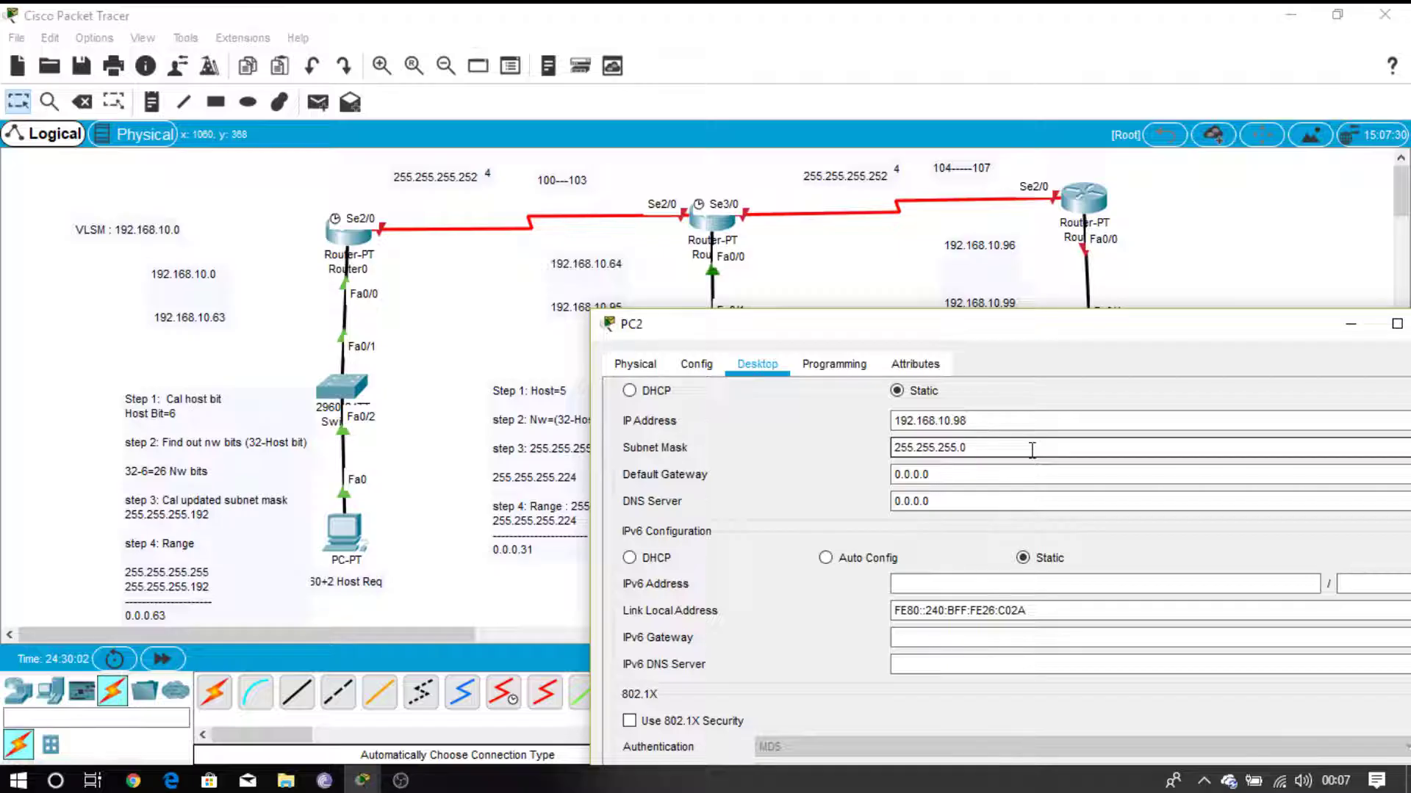
text(252)
Step: Set PC2's default gateway to 192.168.10.97 and close its window
key(Tab)
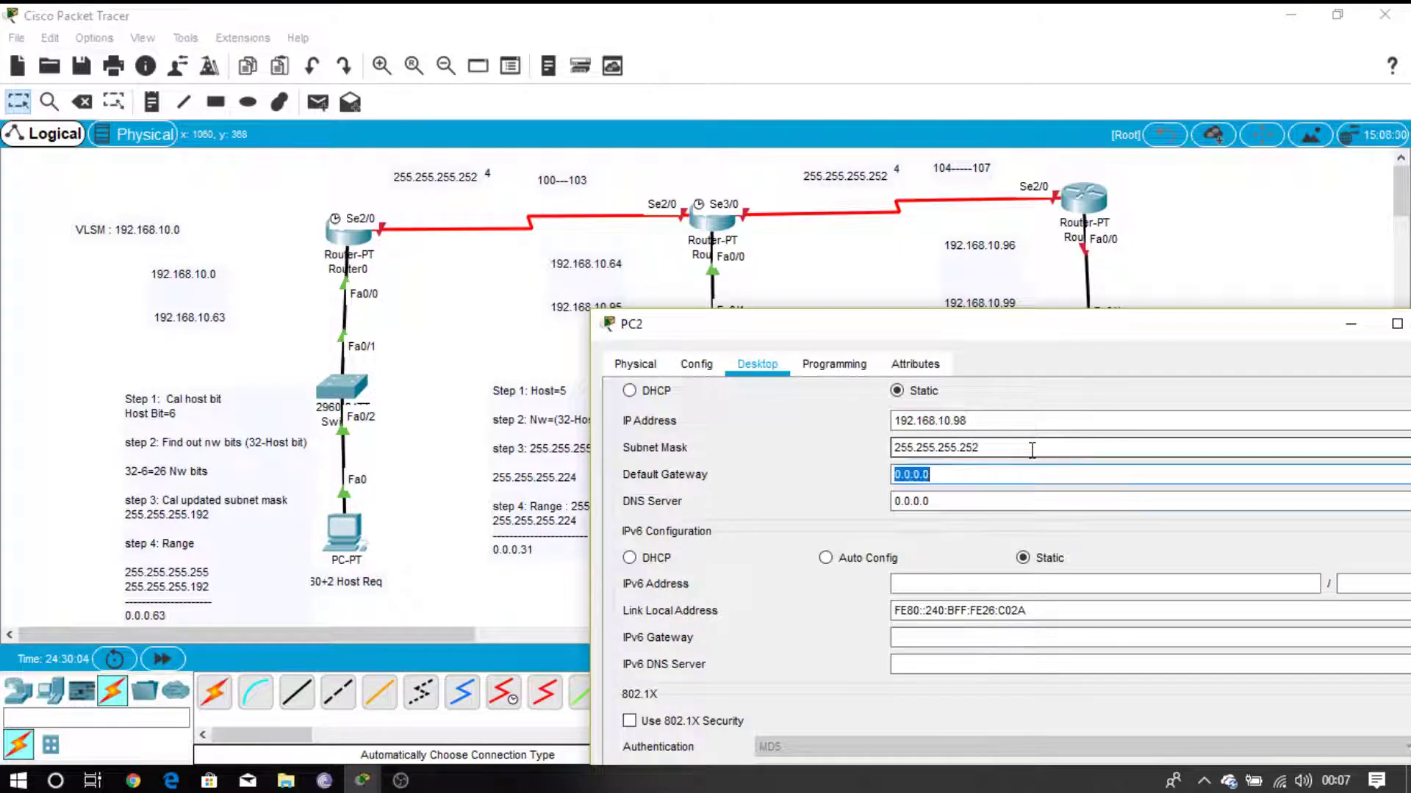
text(192.168.10.2)
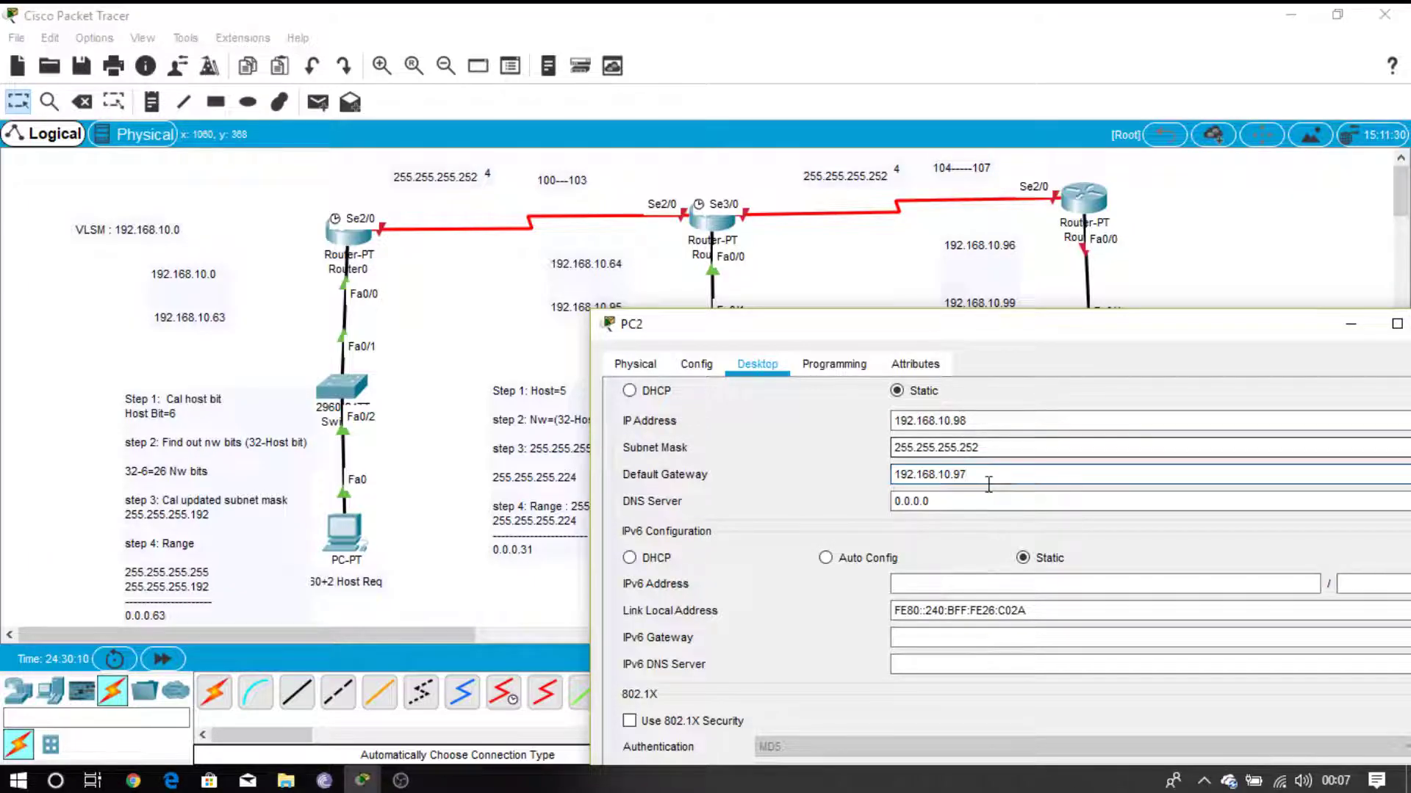
double_click(956, 474)
drag(954, 476, 864, 479)
key(ctrl+c)
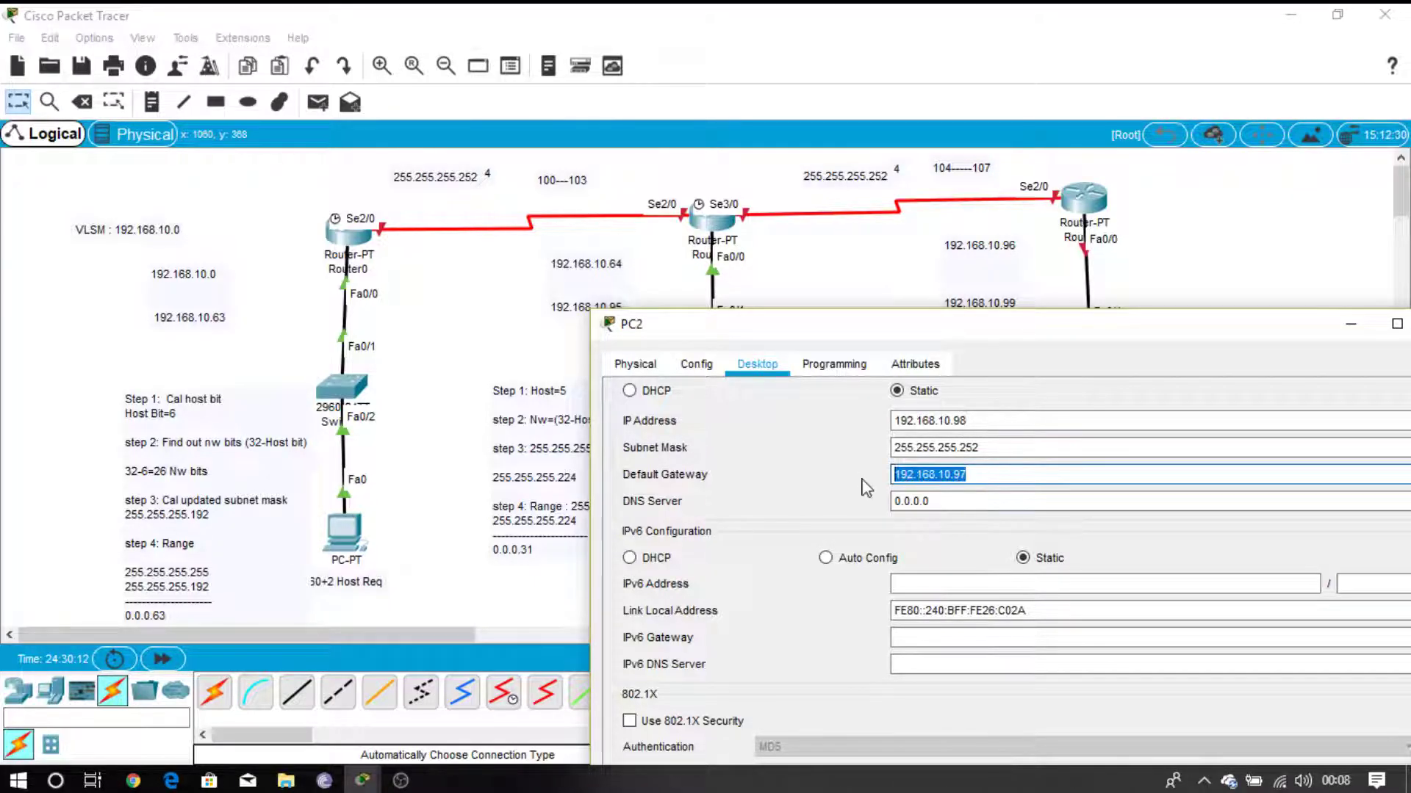
drag(1072, 339, 724, 305)
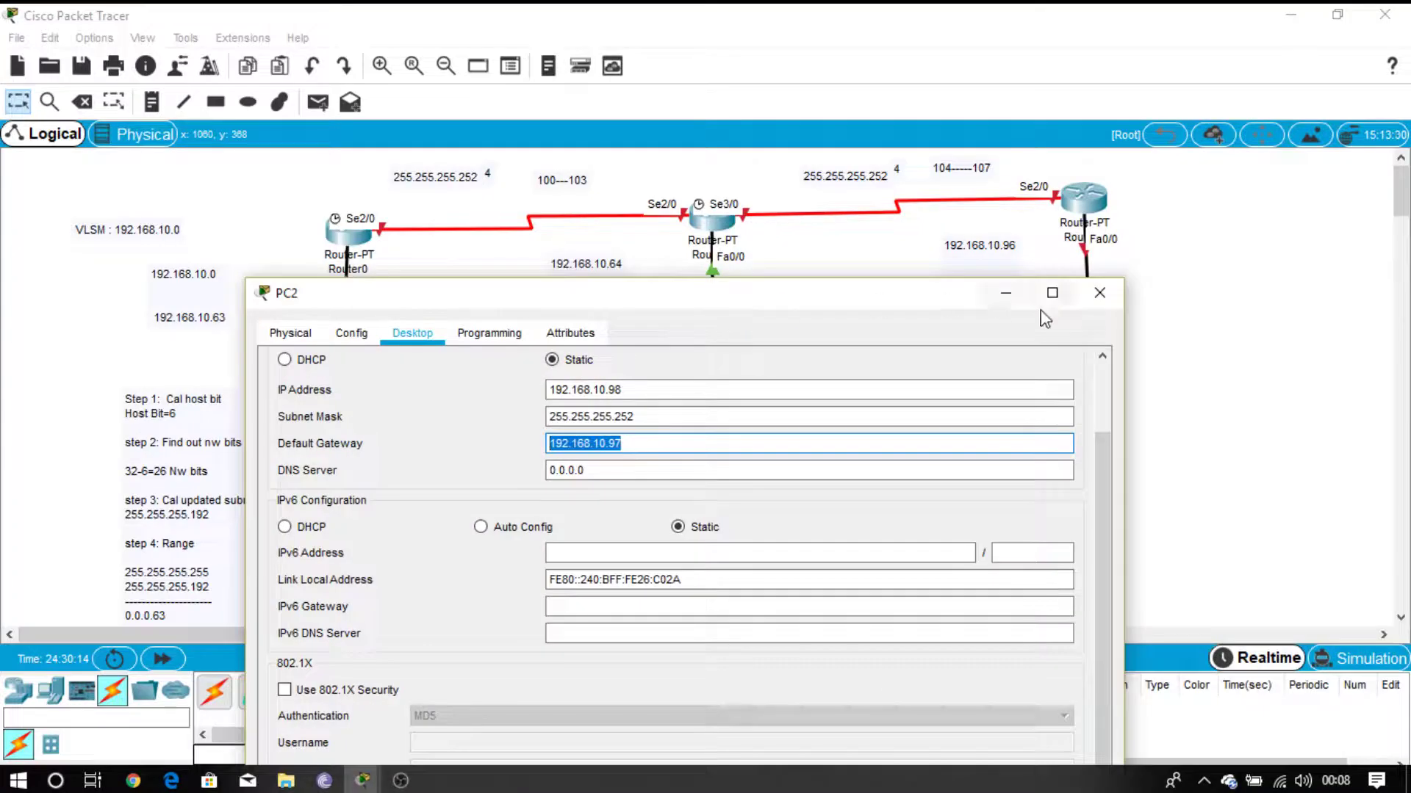
click(1100, 291)
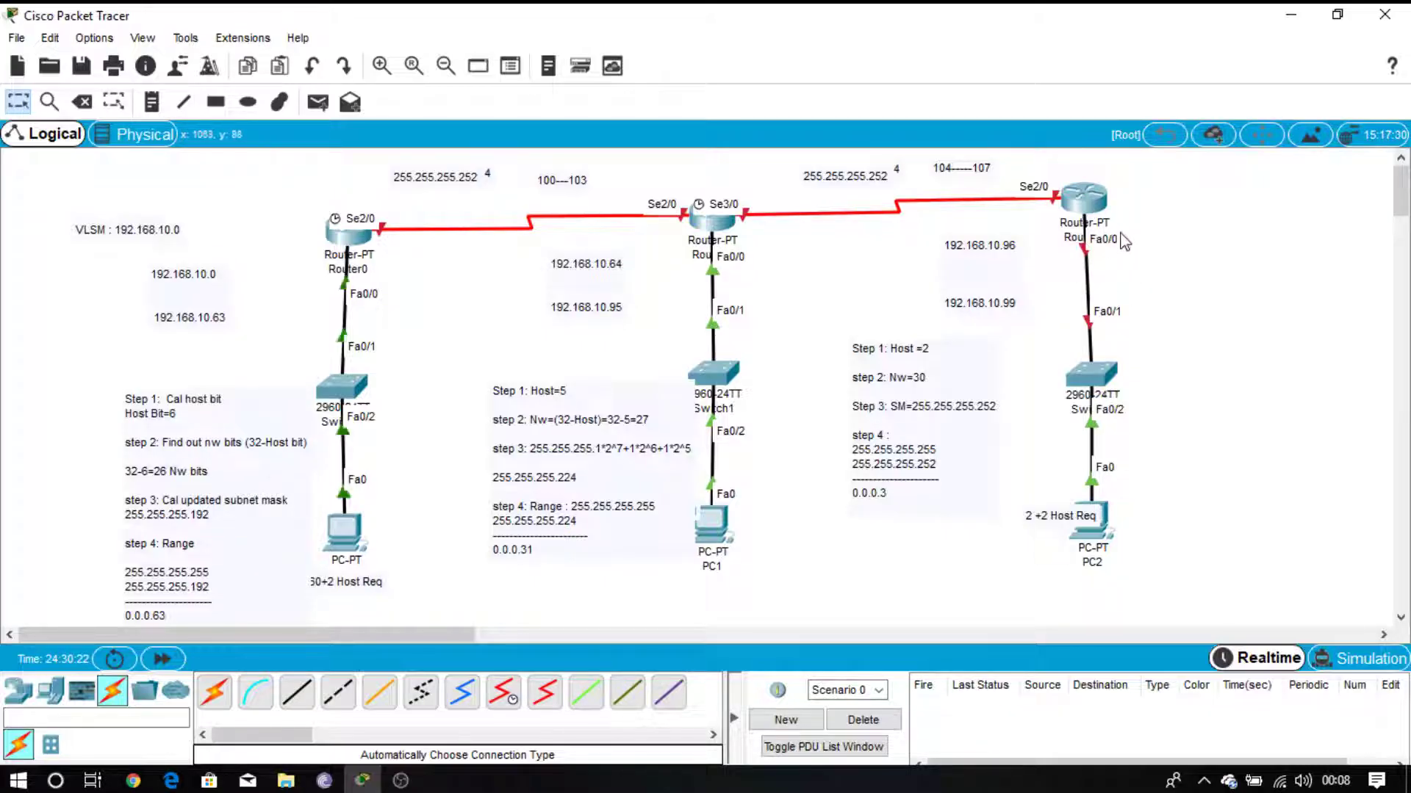
Step: Set Router2 FastEthernet0/0 to 192.168.10.97 / 255.255.255.252, switch the port on, and close
click(1088, 200)
click(525, 145)
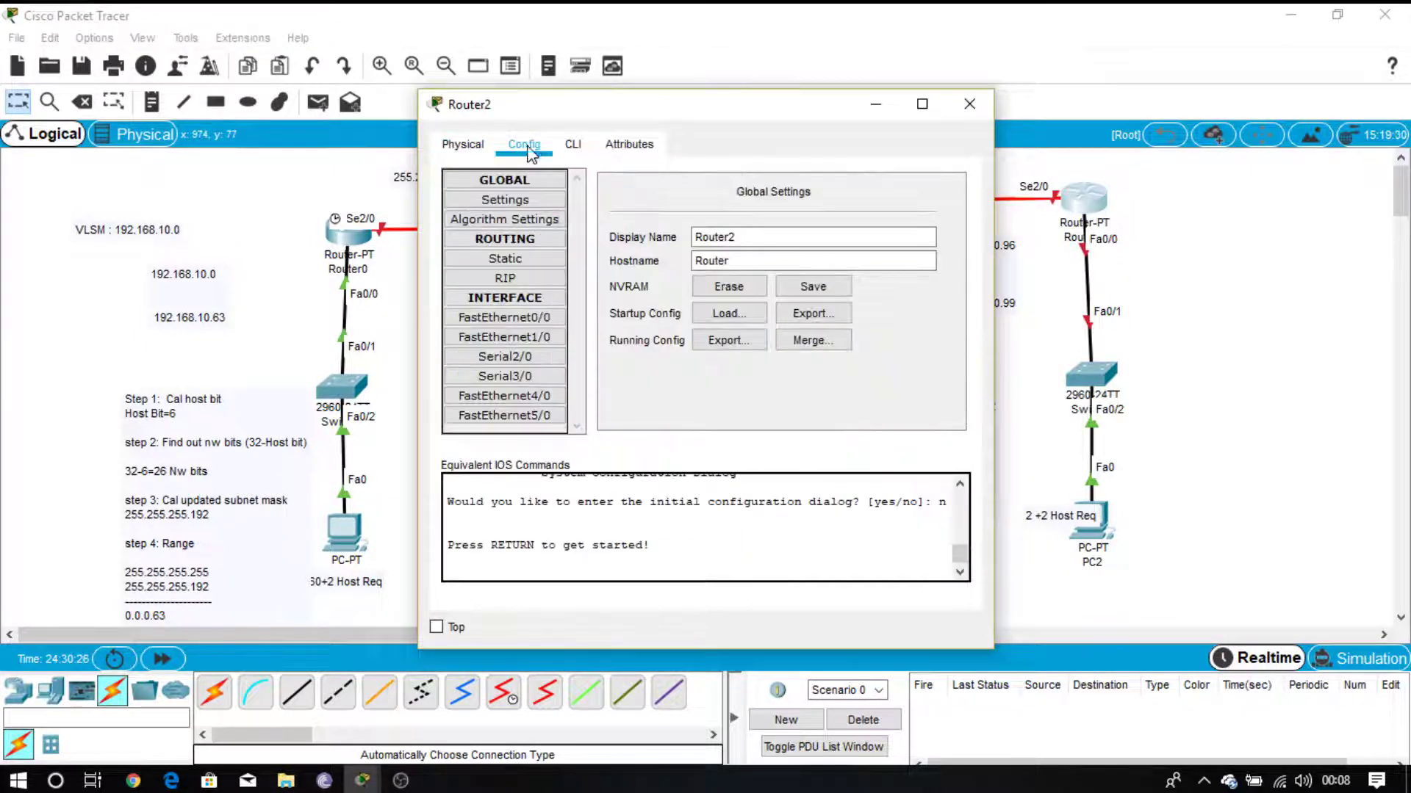
click(512, 315)
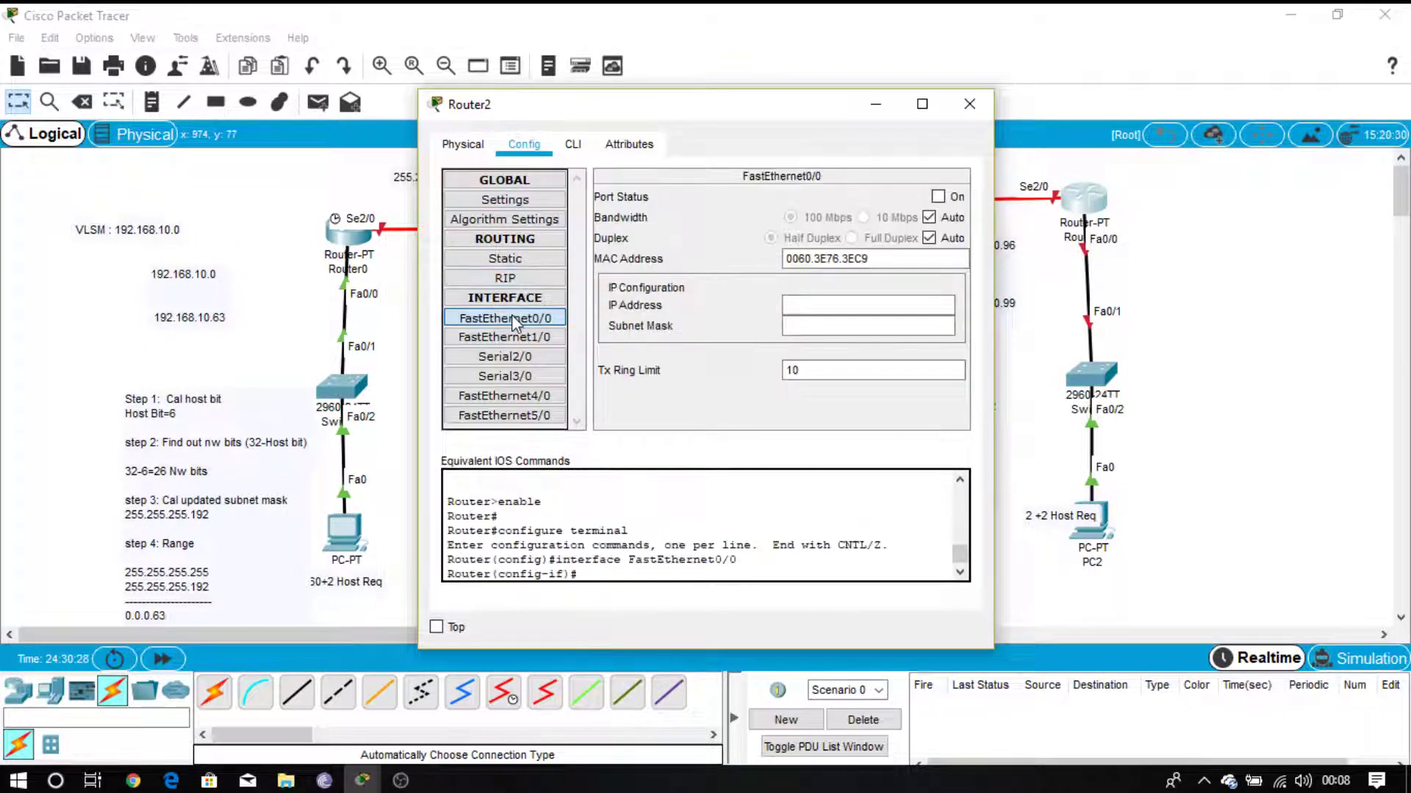
click(789, 303)
key(ctrl+v)
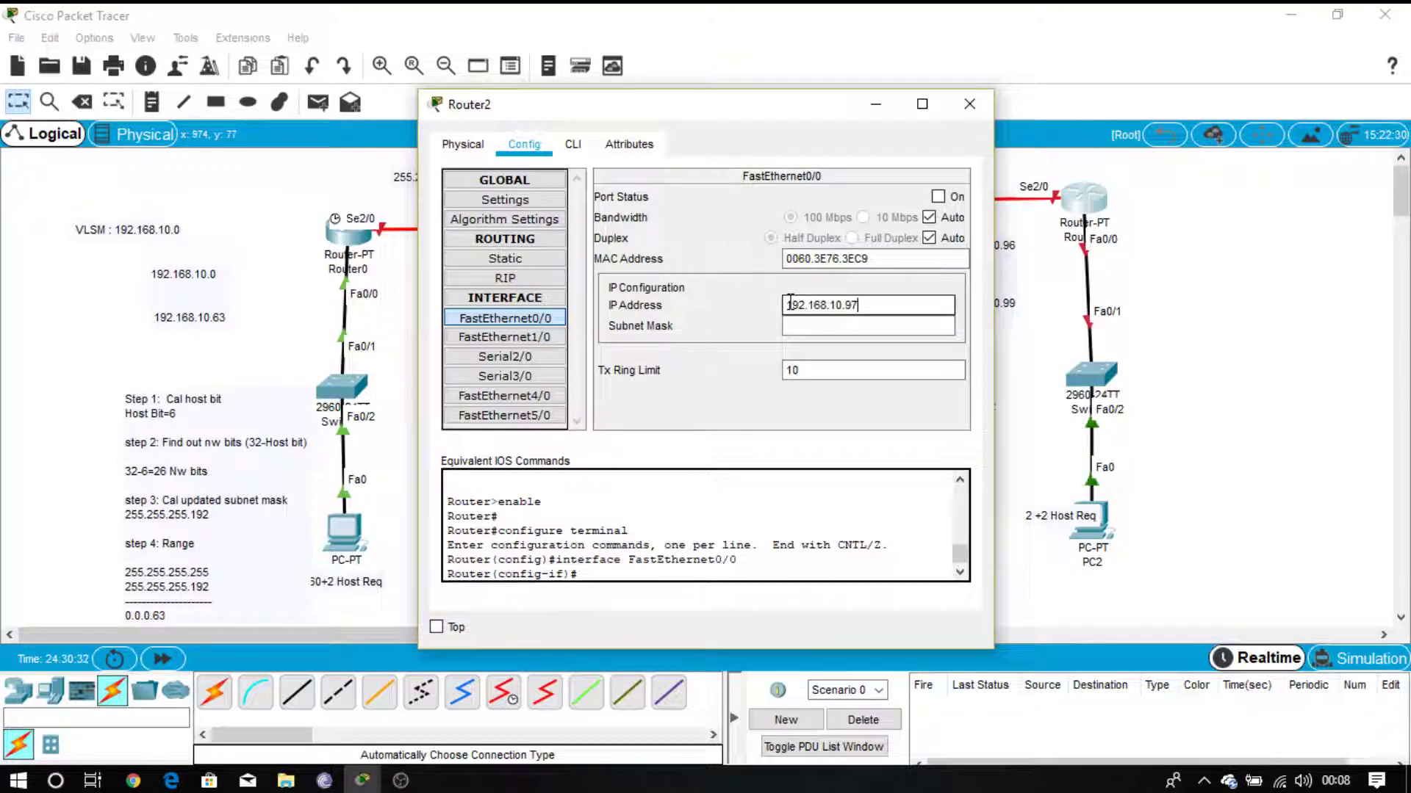
key(Return)
click(871, 326)
click(871, 326)
key(BackSpace)
text(252)
click(938, 196)
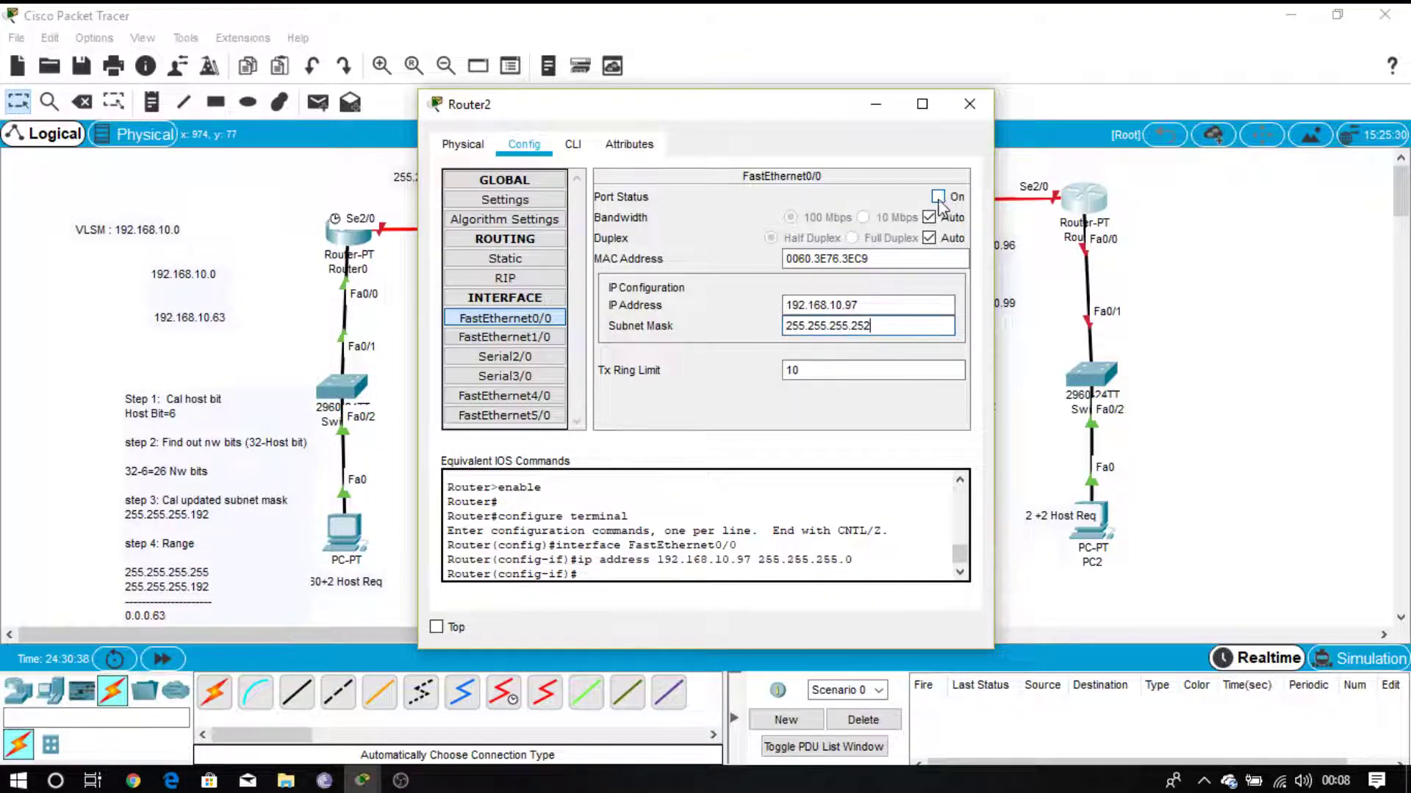
click(969, 104)
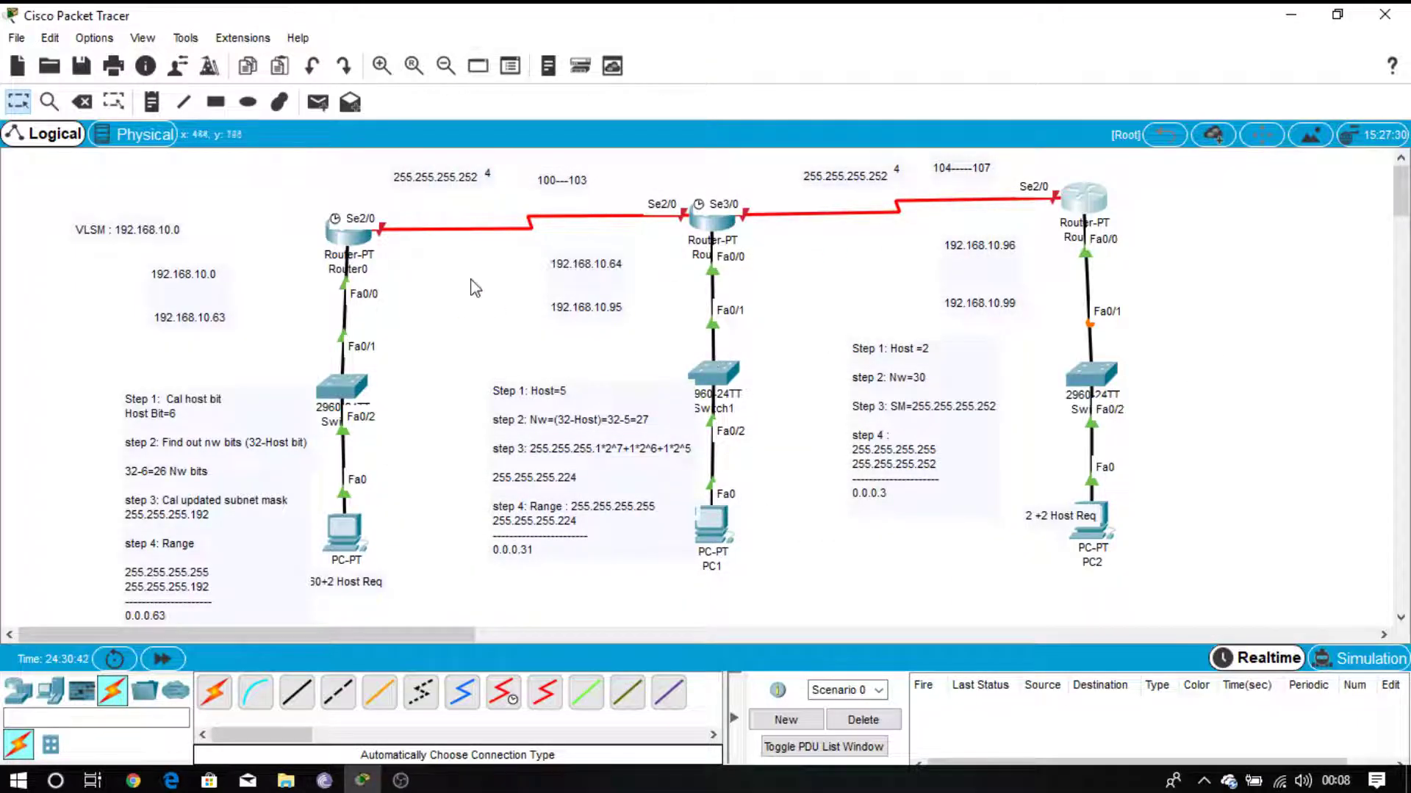
Step: Set Router0 Serial2/0 to 192.168.10.101 / 255.255.255.252, switch it on, and close
click(345, 245)
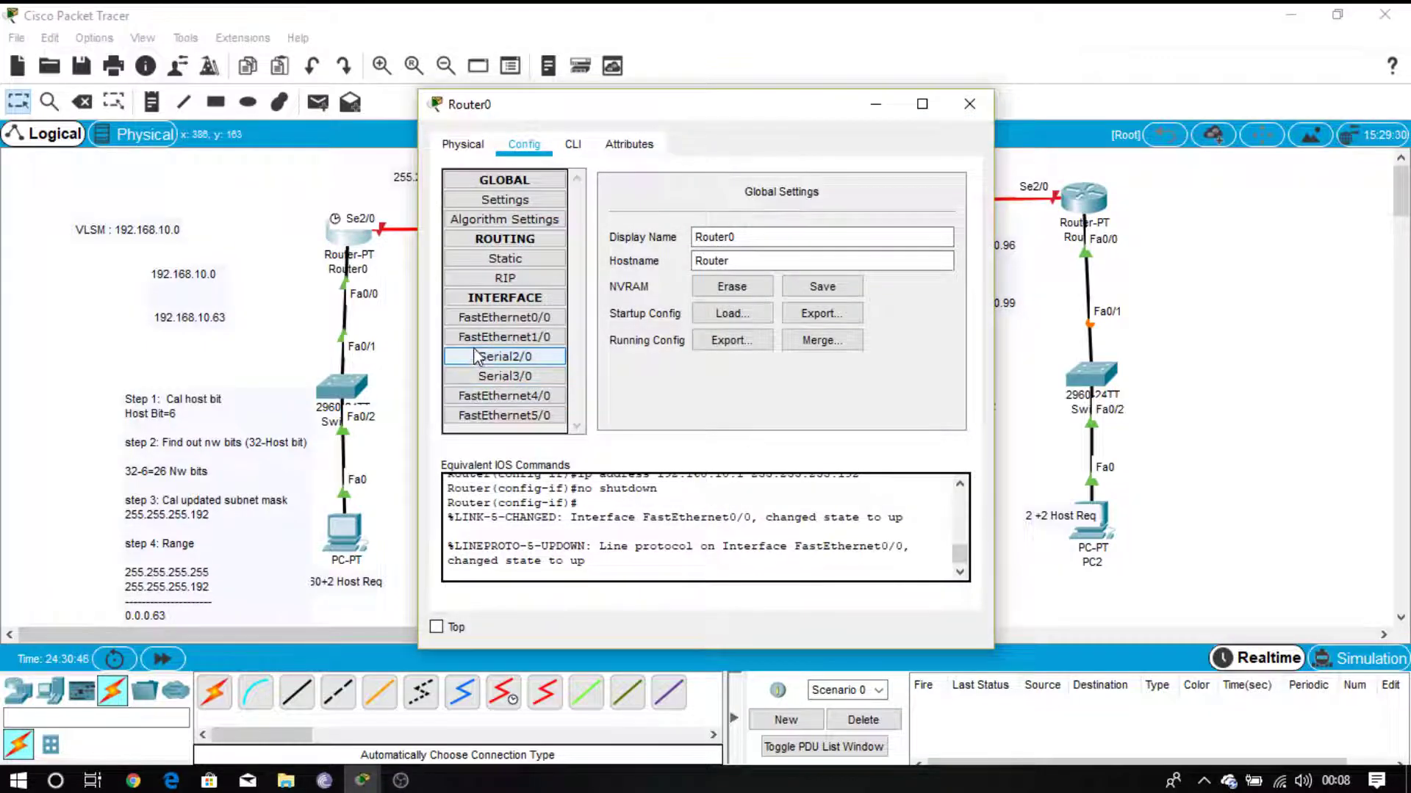
click(476, 356)
drag(690, 107, 903, 253)
click(1020, 429)
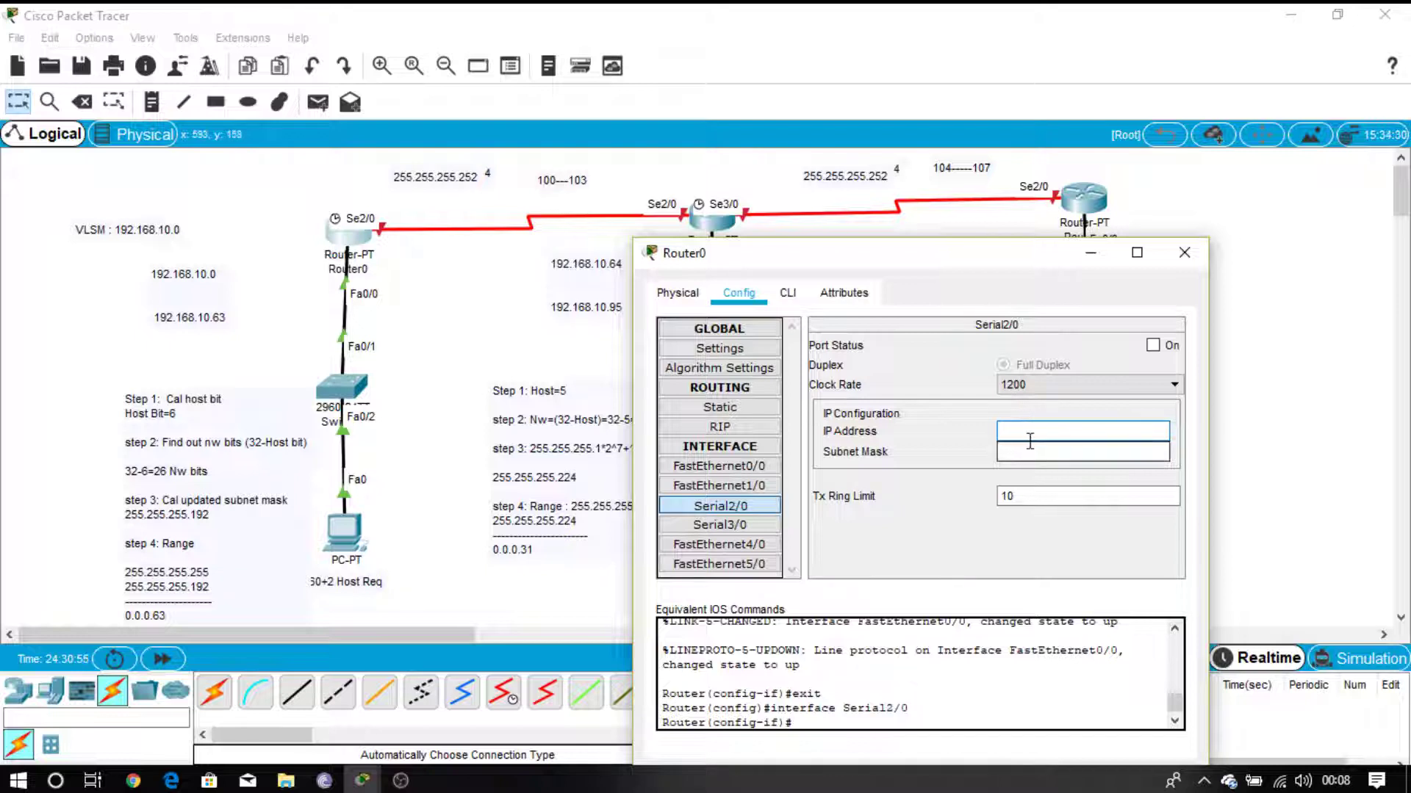
text(192.168.10.97)
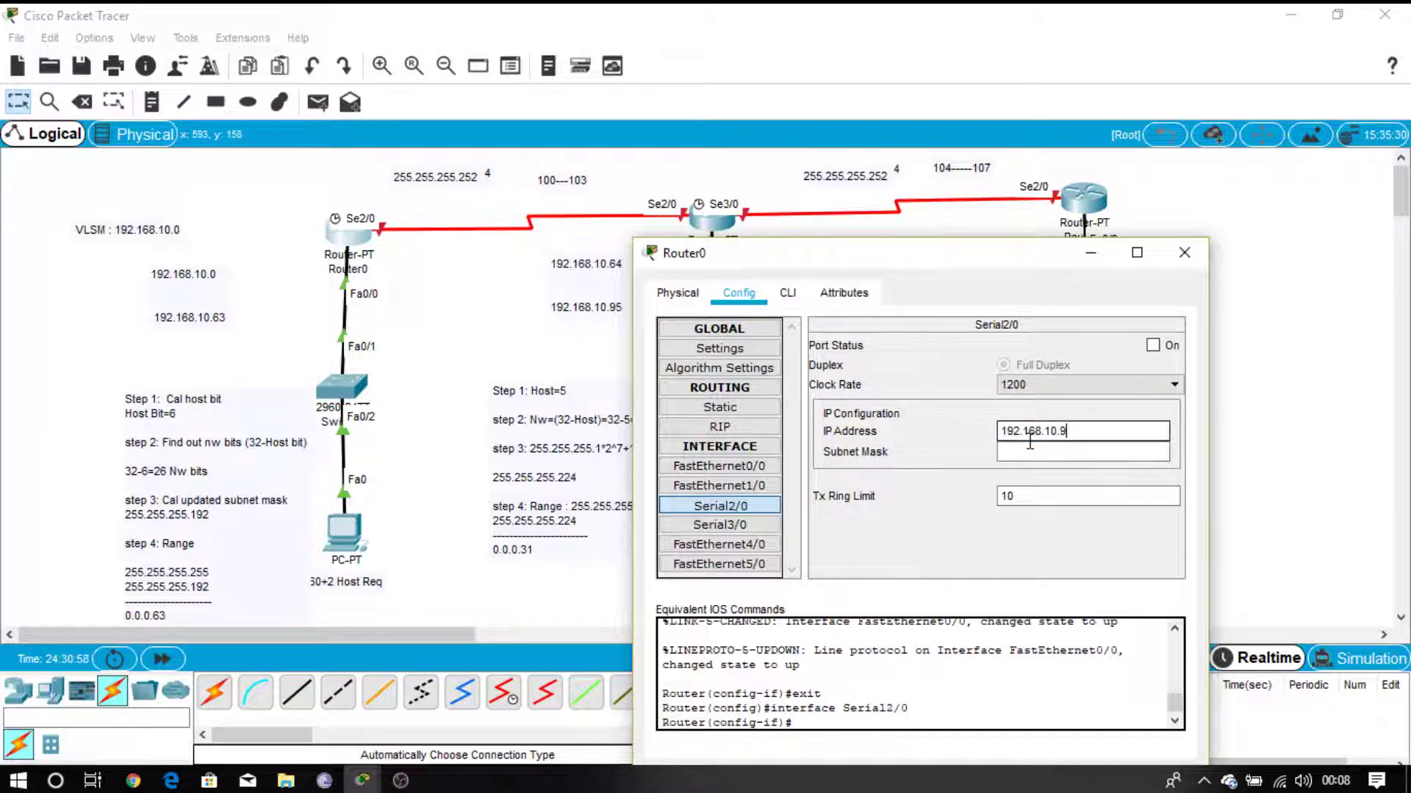
key(BackSpace)
click(1054, 453)
text(255.255.255.192)
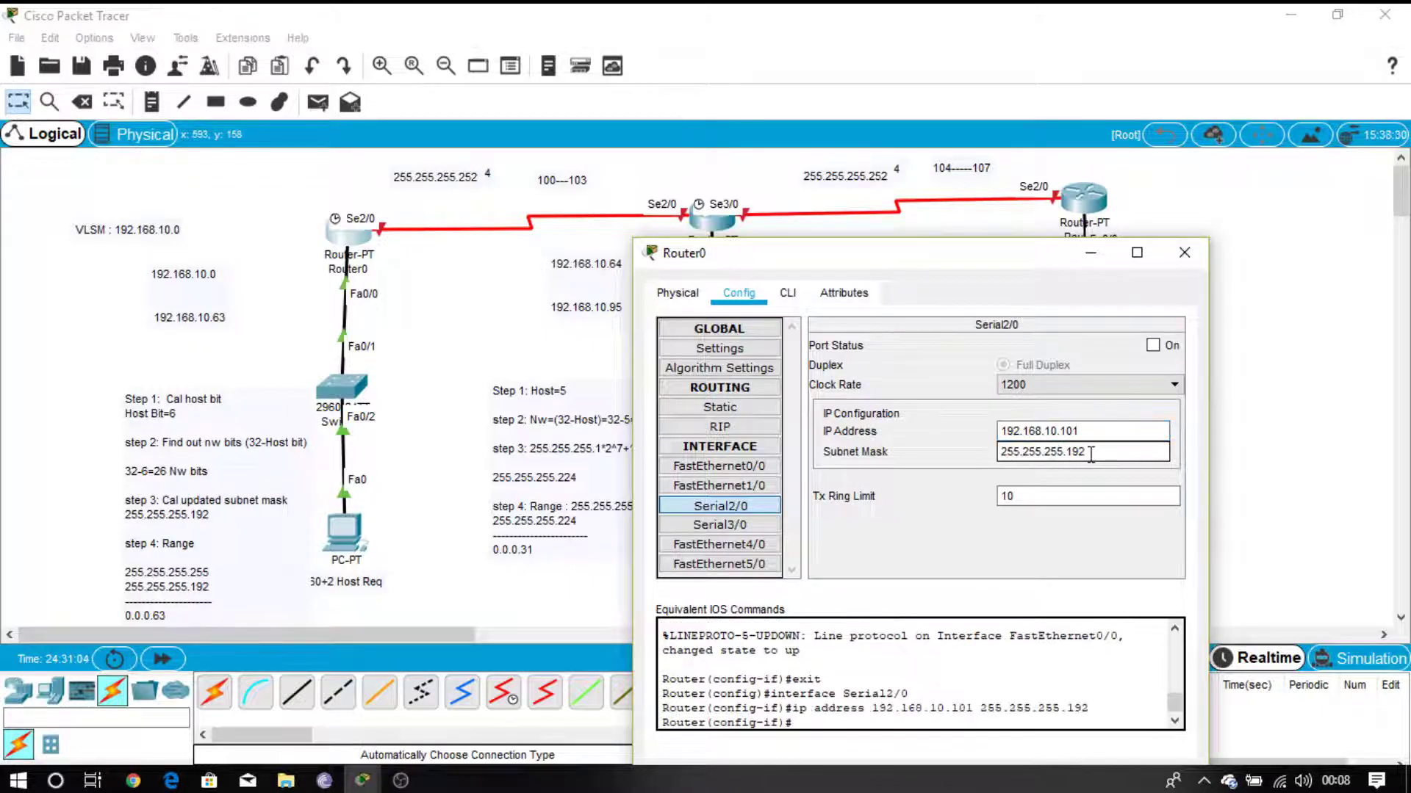
key(BackSpace)
key(BackSpace)
click(1152, 347)
click(1184, 252)
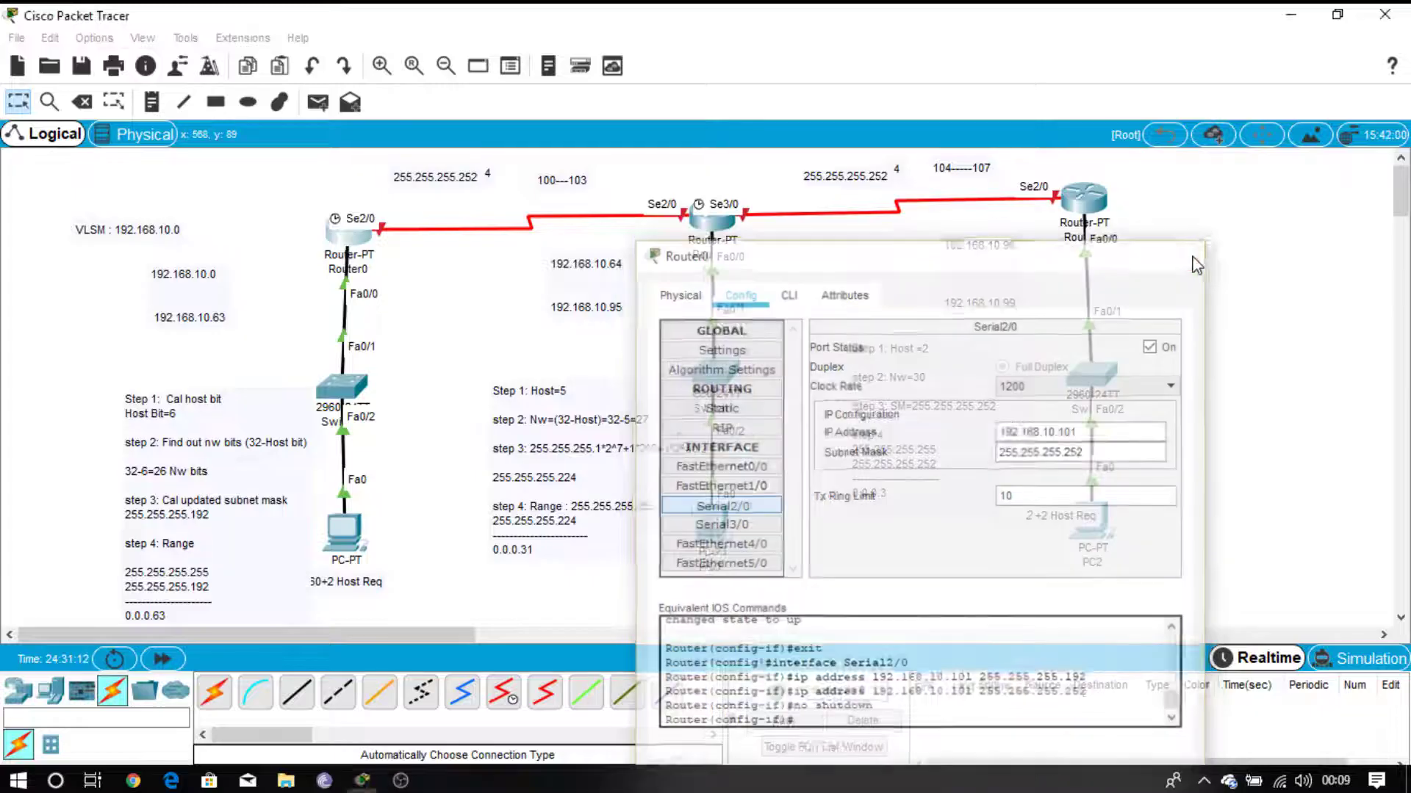
Step: Set Router1 Serial2/0 to 192.168.10.102 / 255.255.255.252 and switch it on
click(690, 224)
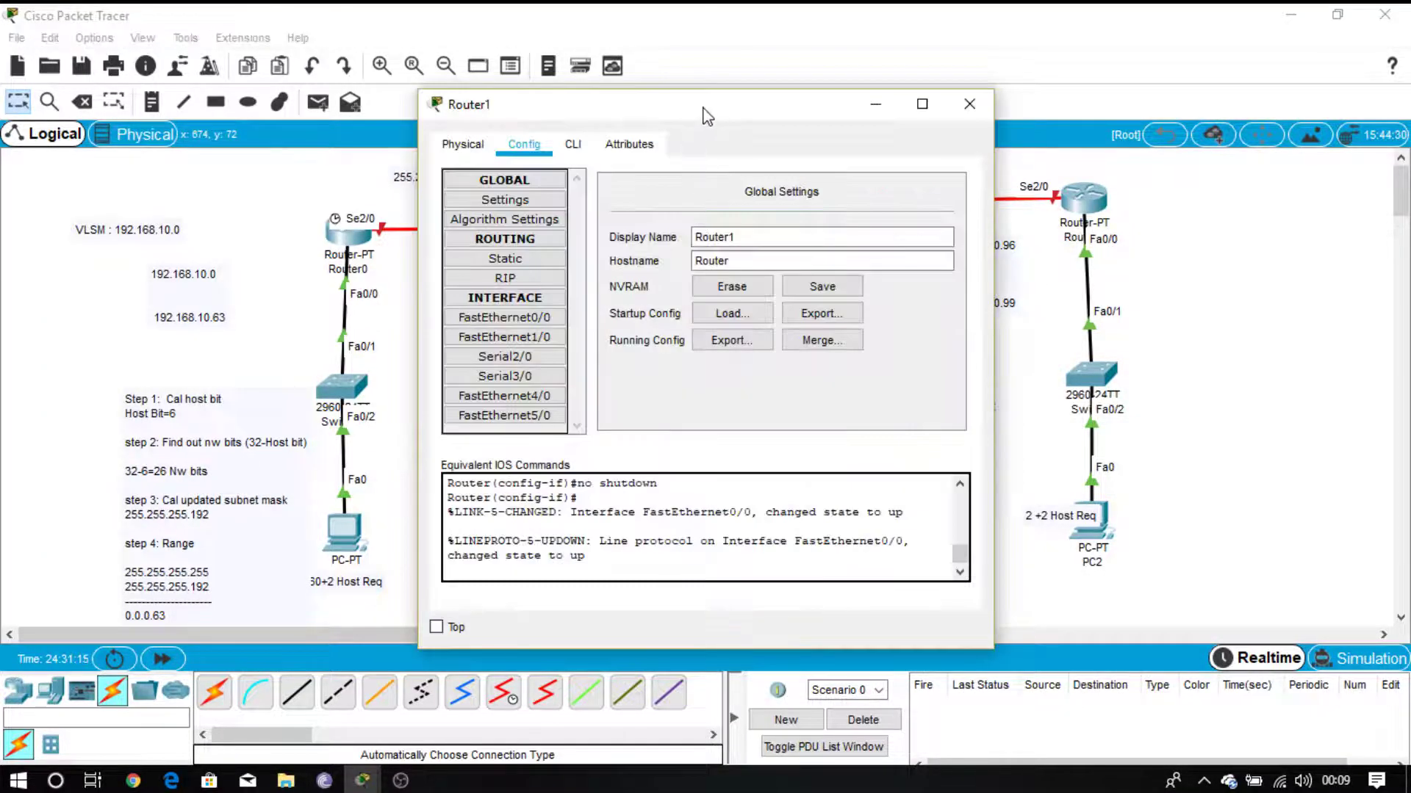
drag(707, 116, 1018, 100)
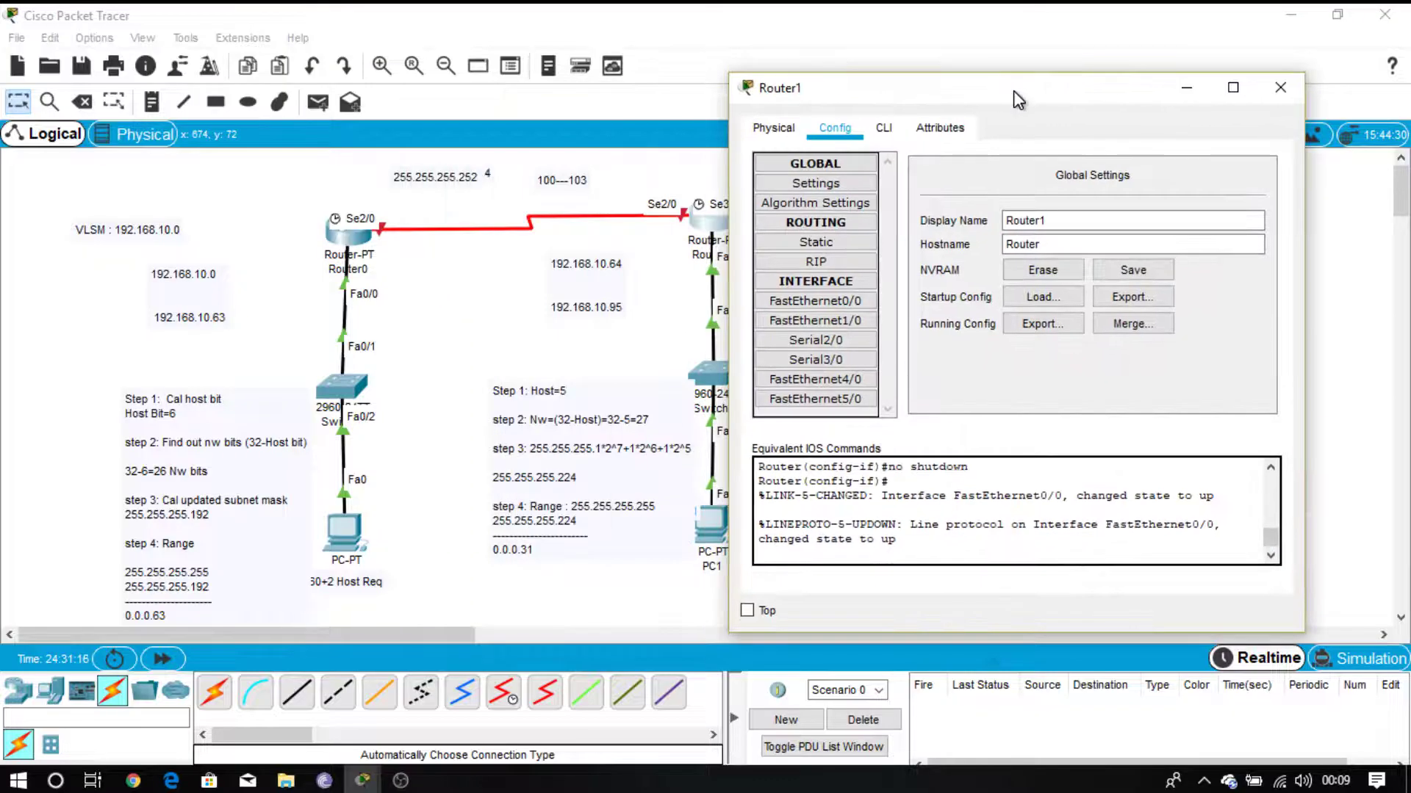
click(831, 342)
click(1129, 264)
text(192.168.10.97)
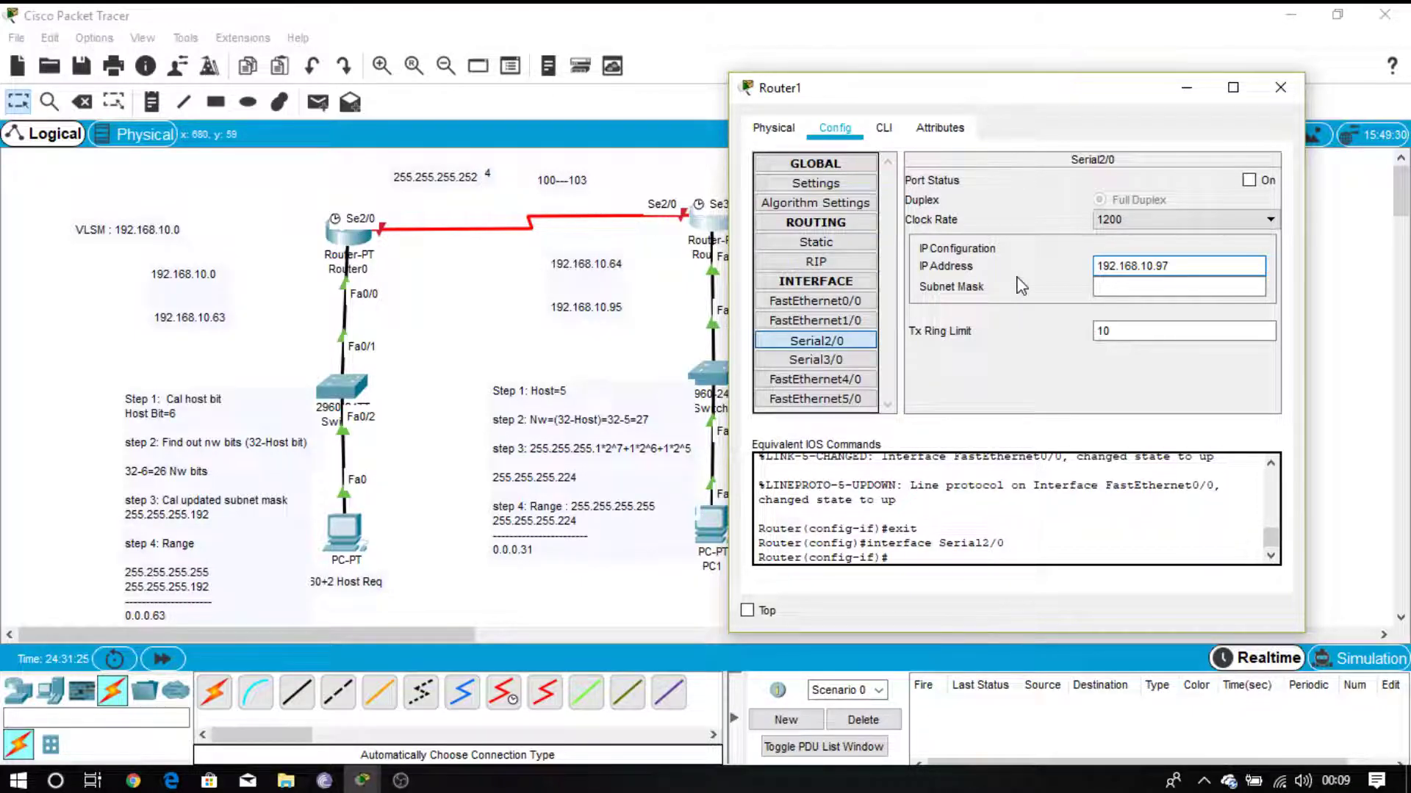
key(BackSpace)
text(102)
click(1205, 287)
text(255.255.255.224)
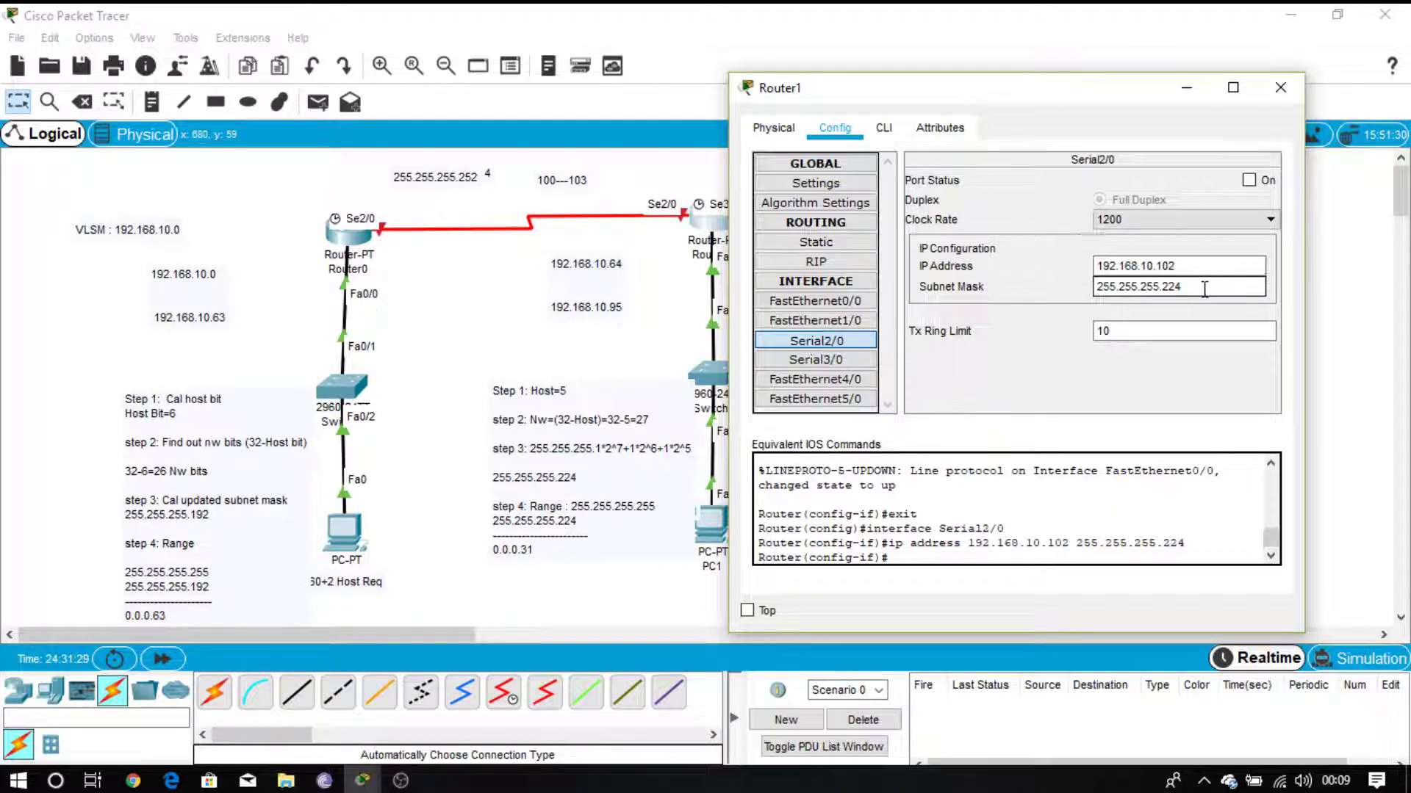
key(BackSpace)
text(5)
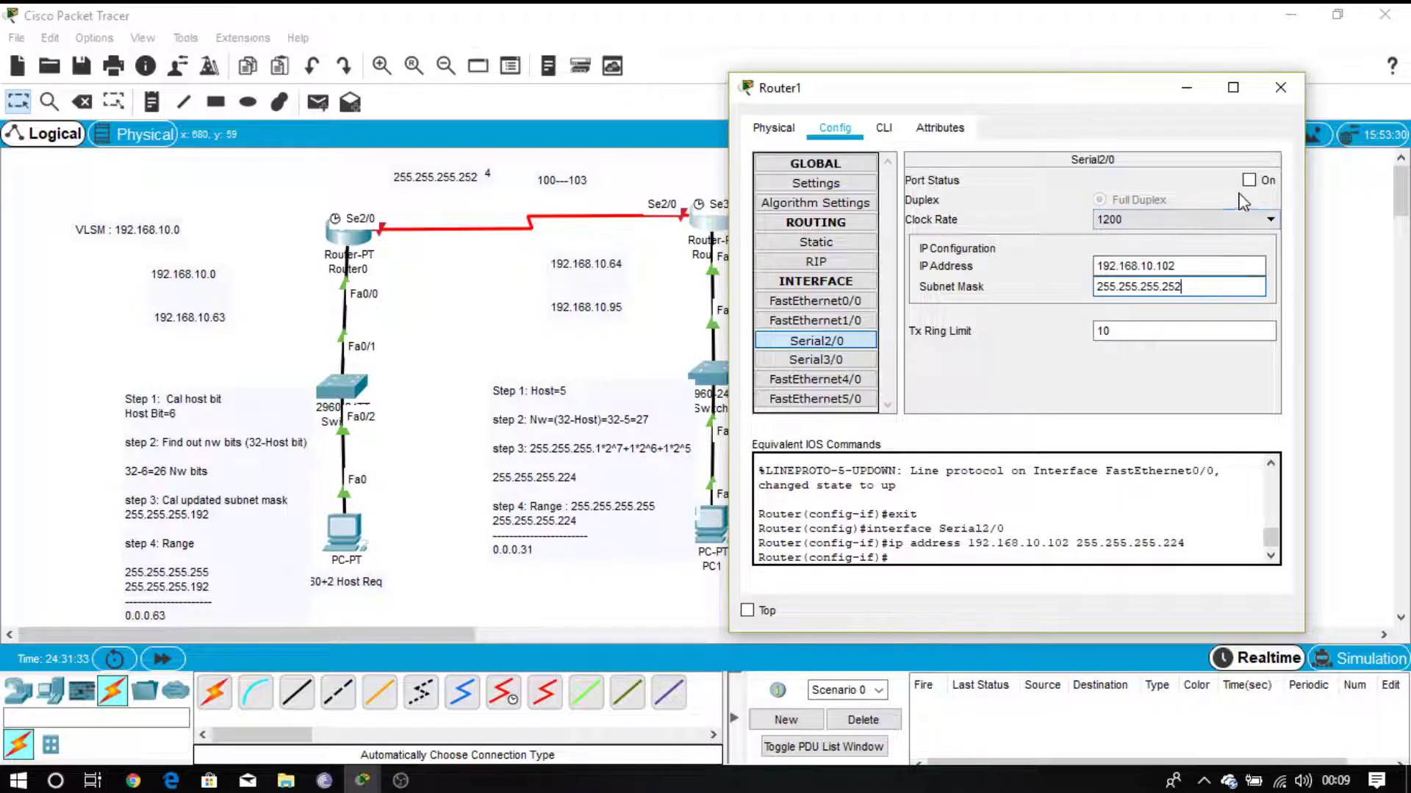
click(1248, 180)
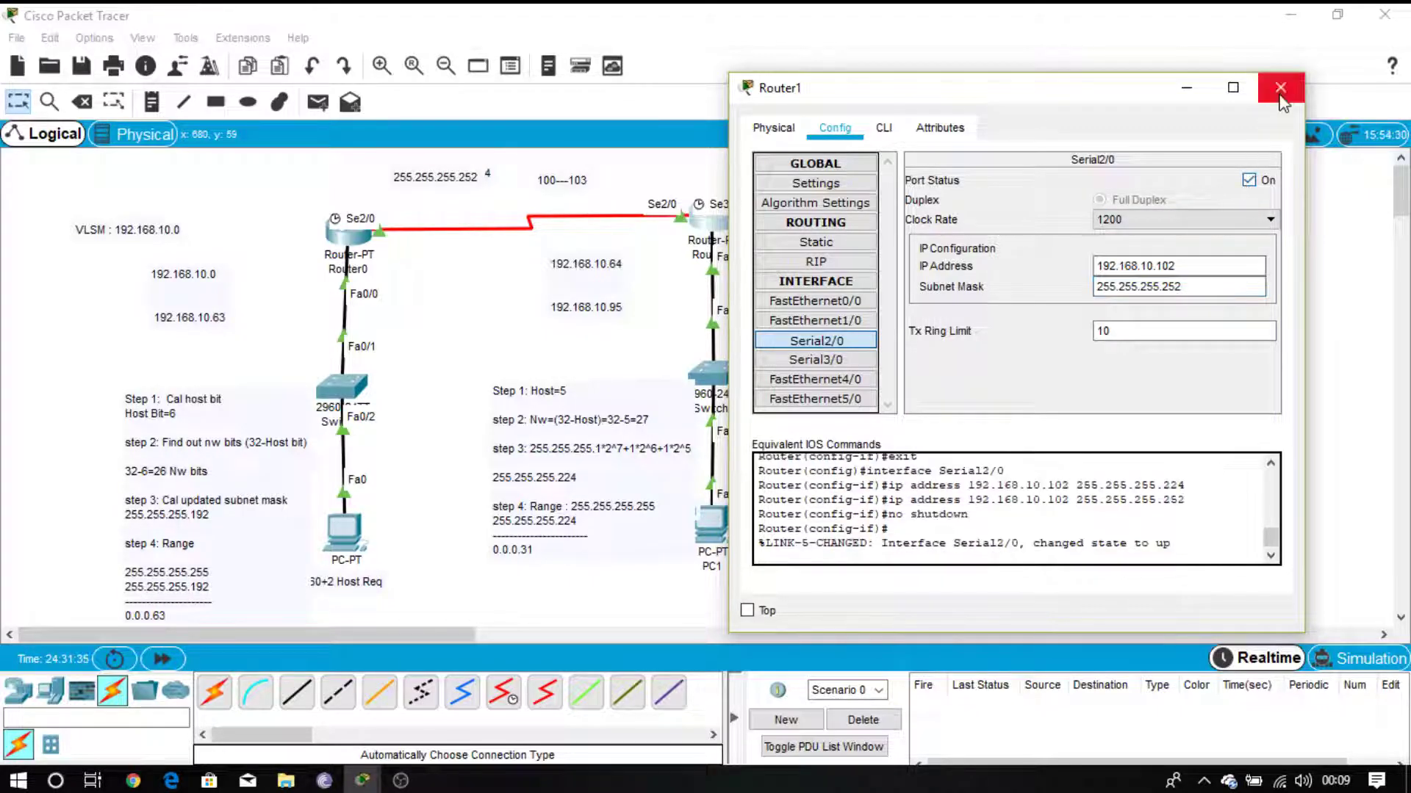
click(1281, 88)
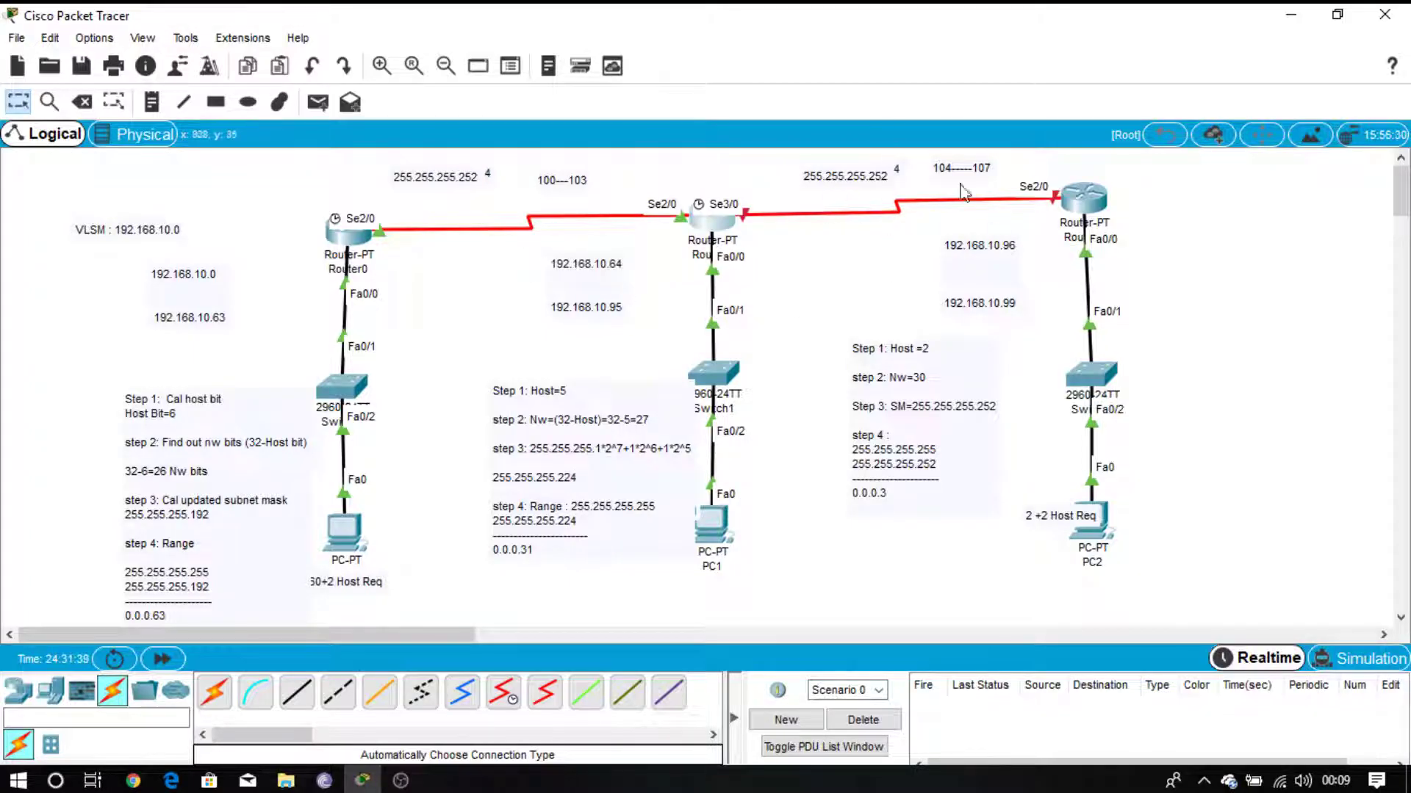
Step: Set Router1 Serial3/0 to 192.168.10.105 / 255.255.255.252, switch it on, and close
click(724, 227)
click(523, 376)
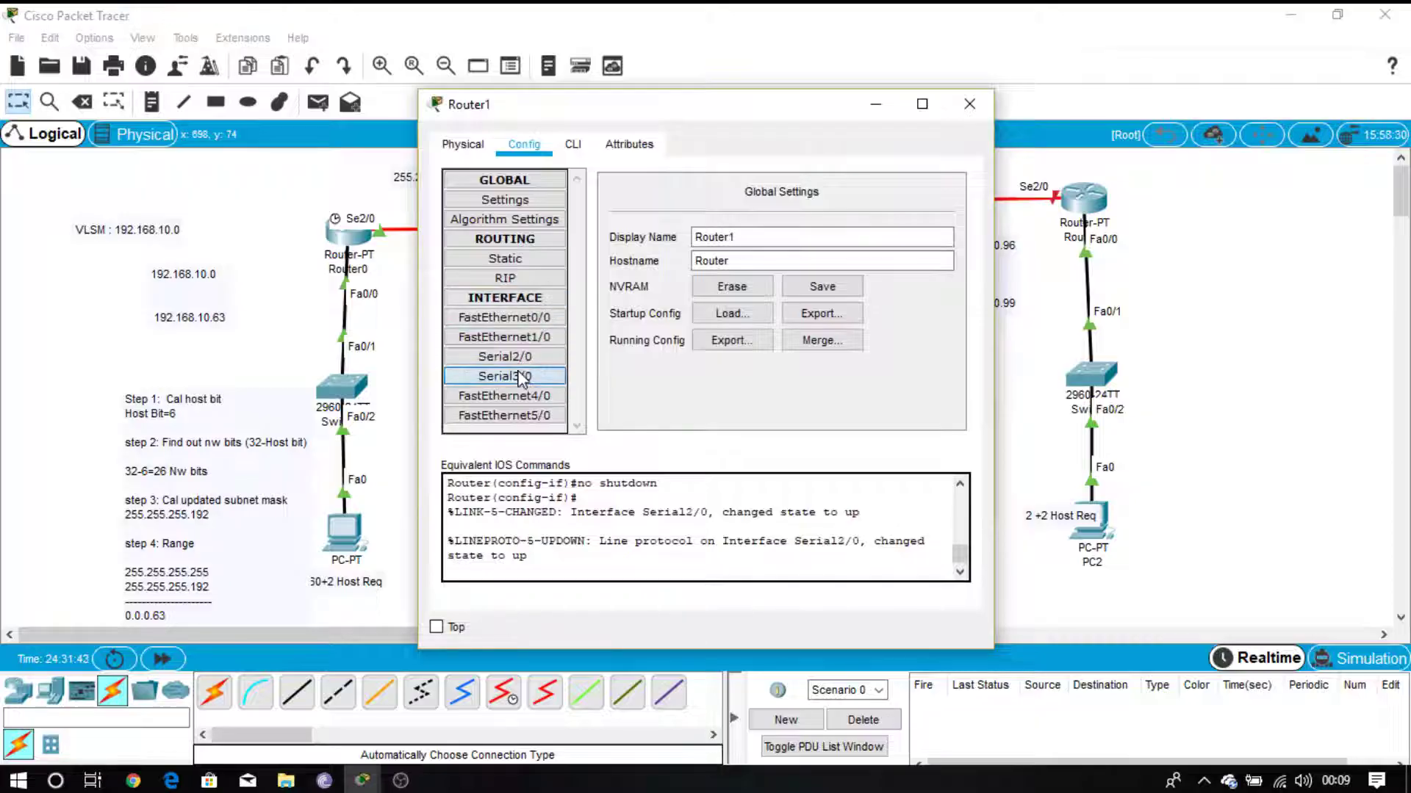
drag(692, 117, 694, 293)
click(854, 458)
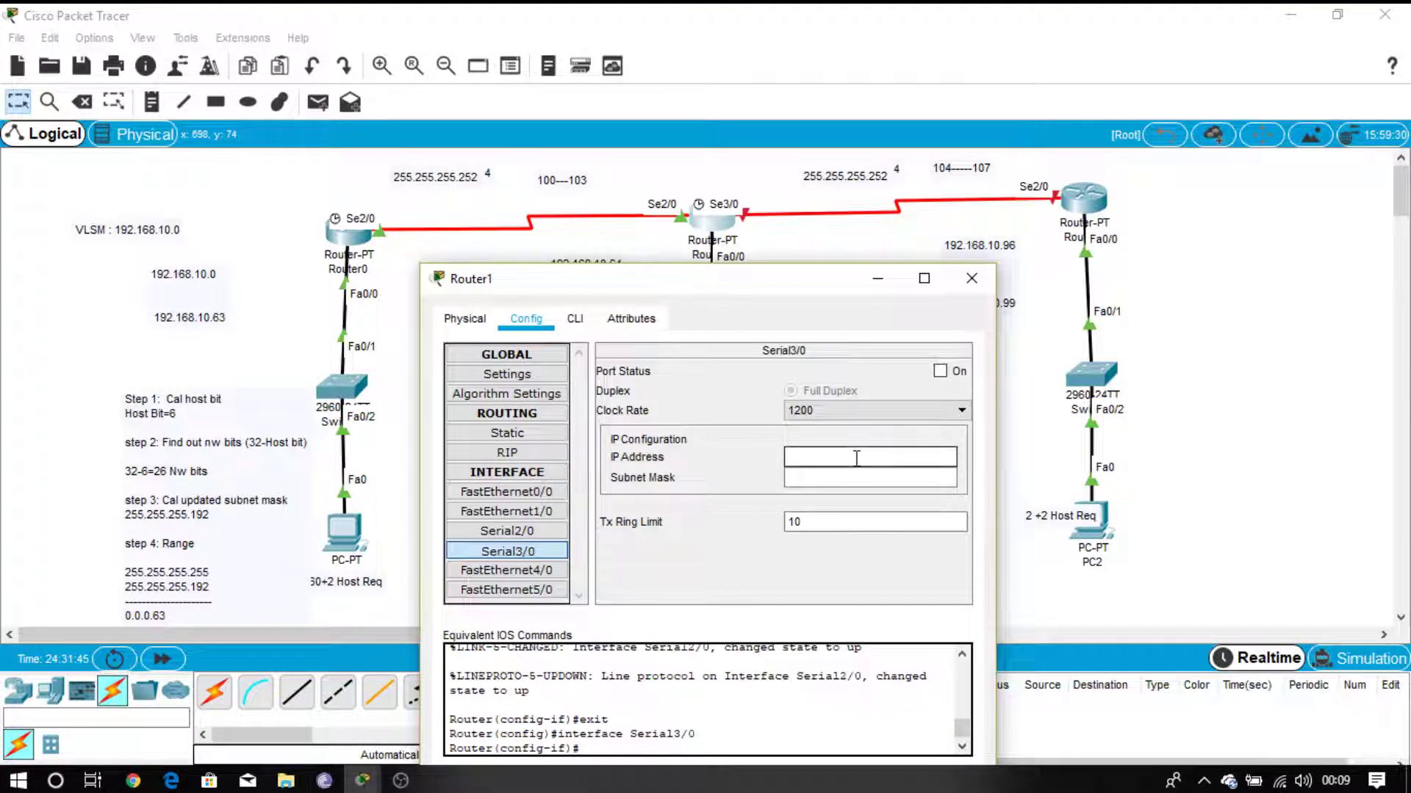
text(192.168.10.9710)
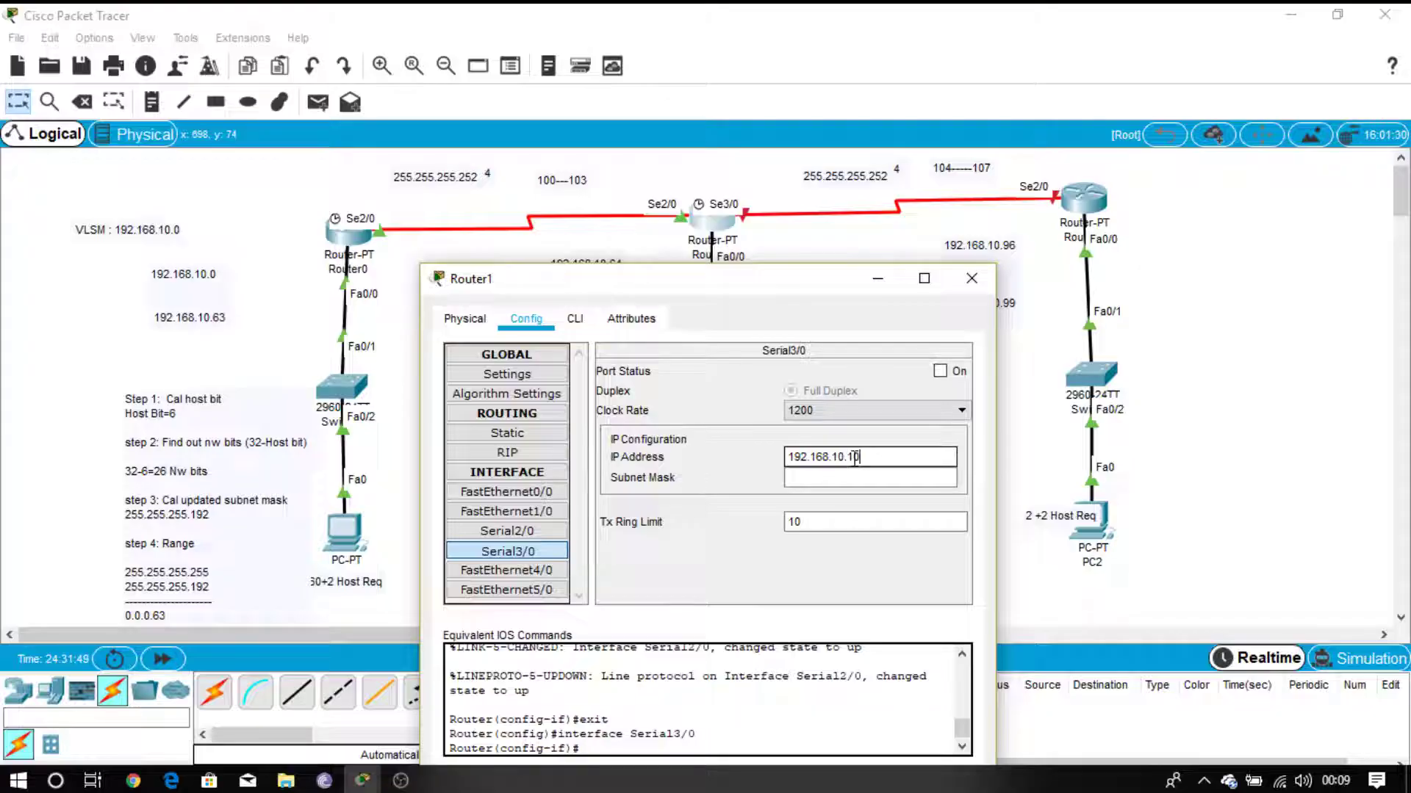
text(5)
key(Tab)
text(255.255.255.252)
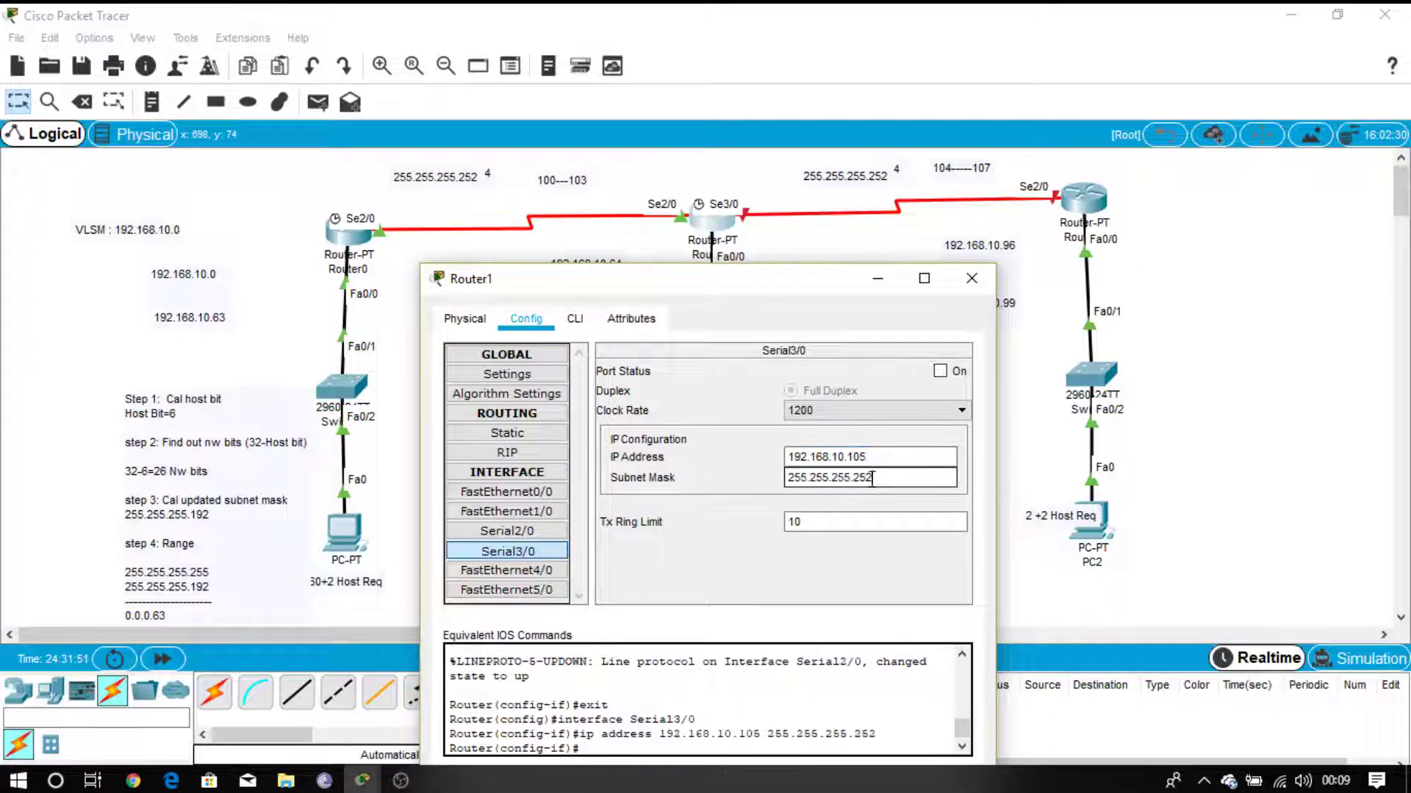
click(940, 371)
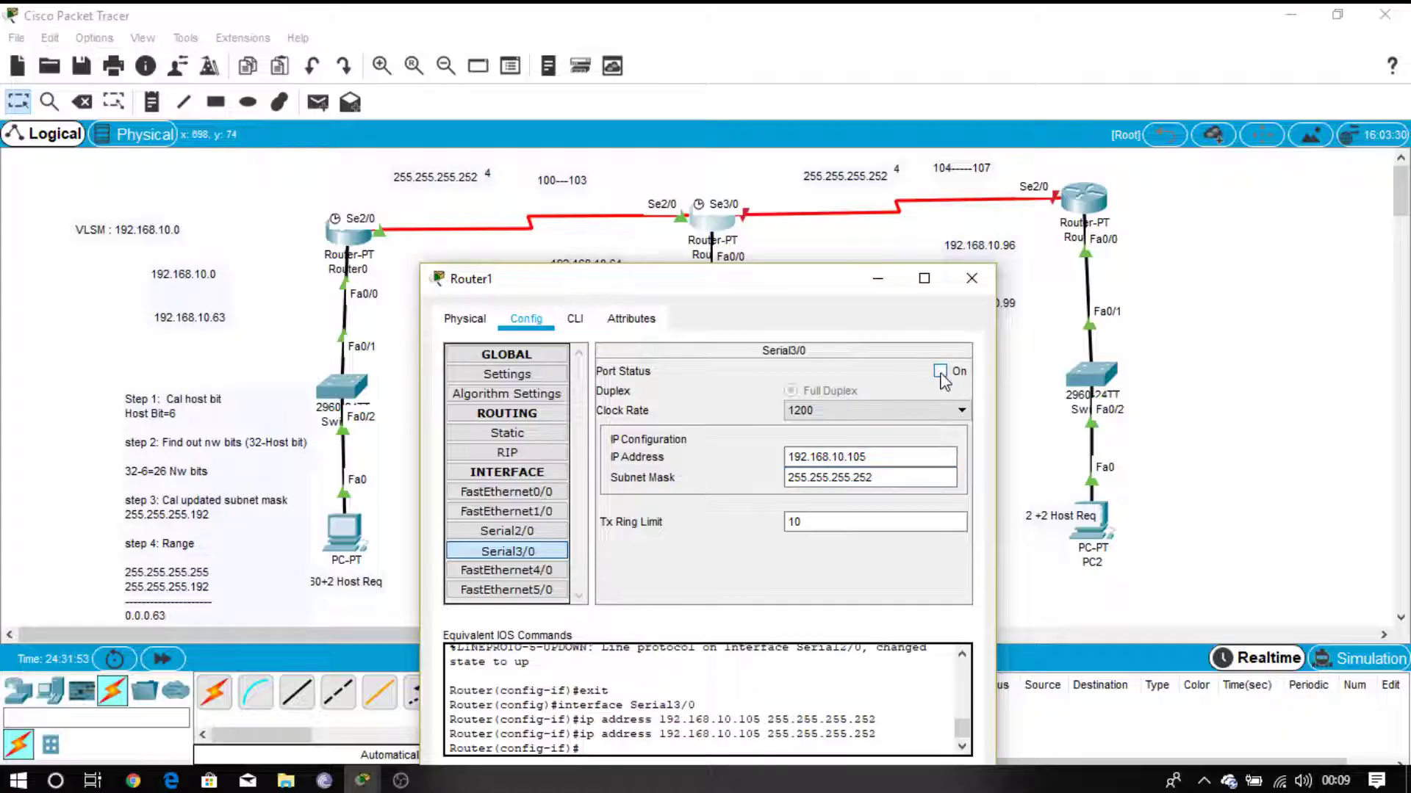
click(971, 279)
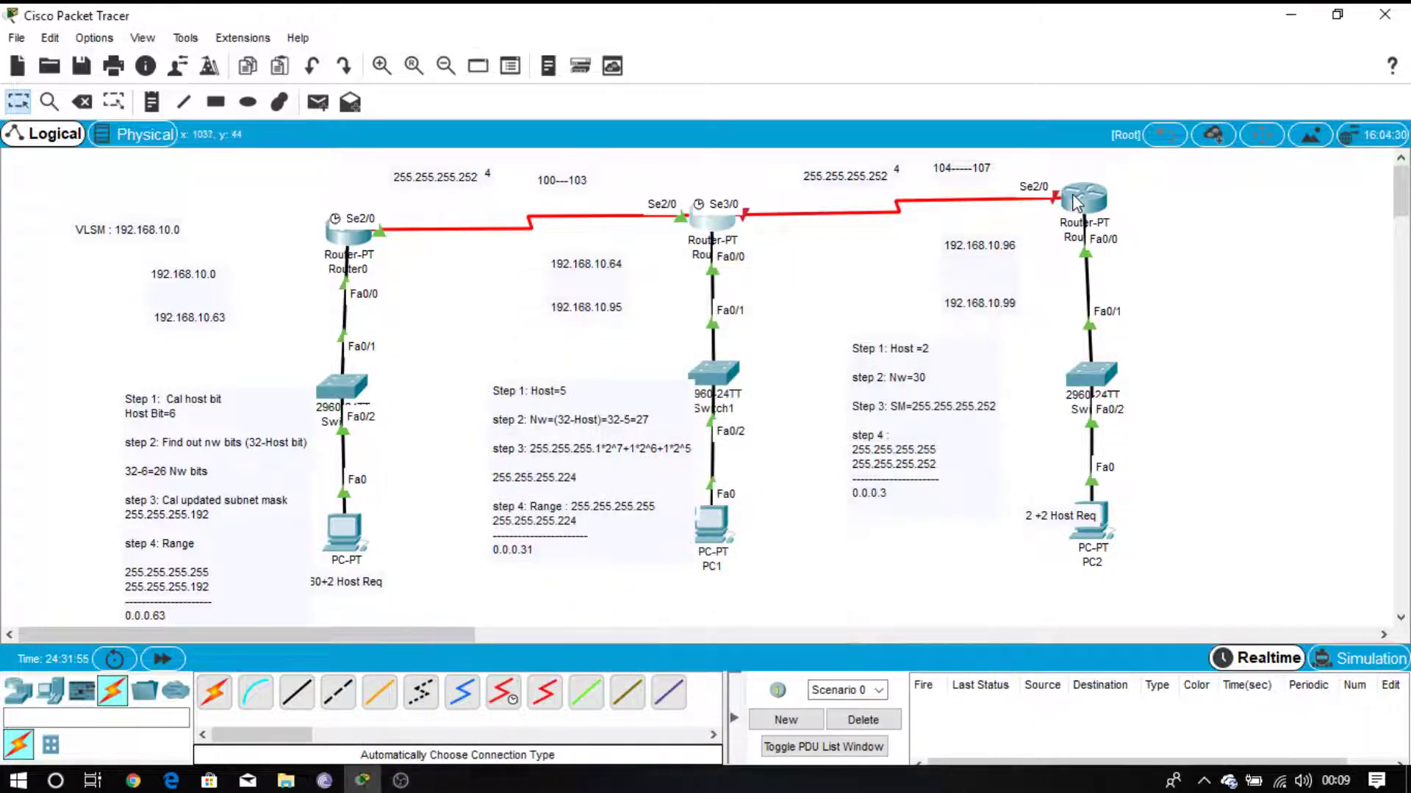
Step: Set Router2 Serial2/0 to 192.168.10.106 with mask 255.255.255.252 and switch it on
click(1077, 209)
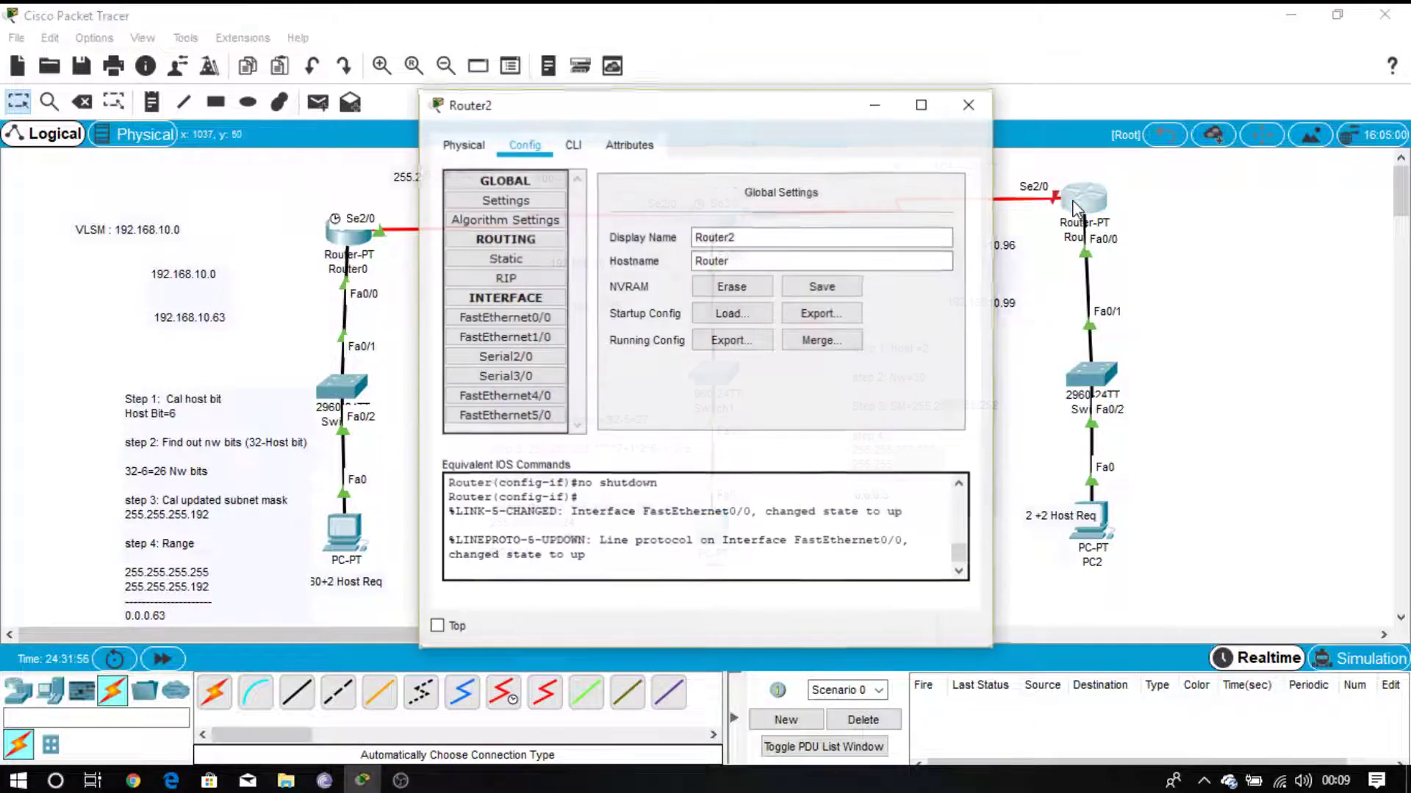
click(540, 360)
click(816, 283)
text(192.168.10.97)
key(BackSpace)
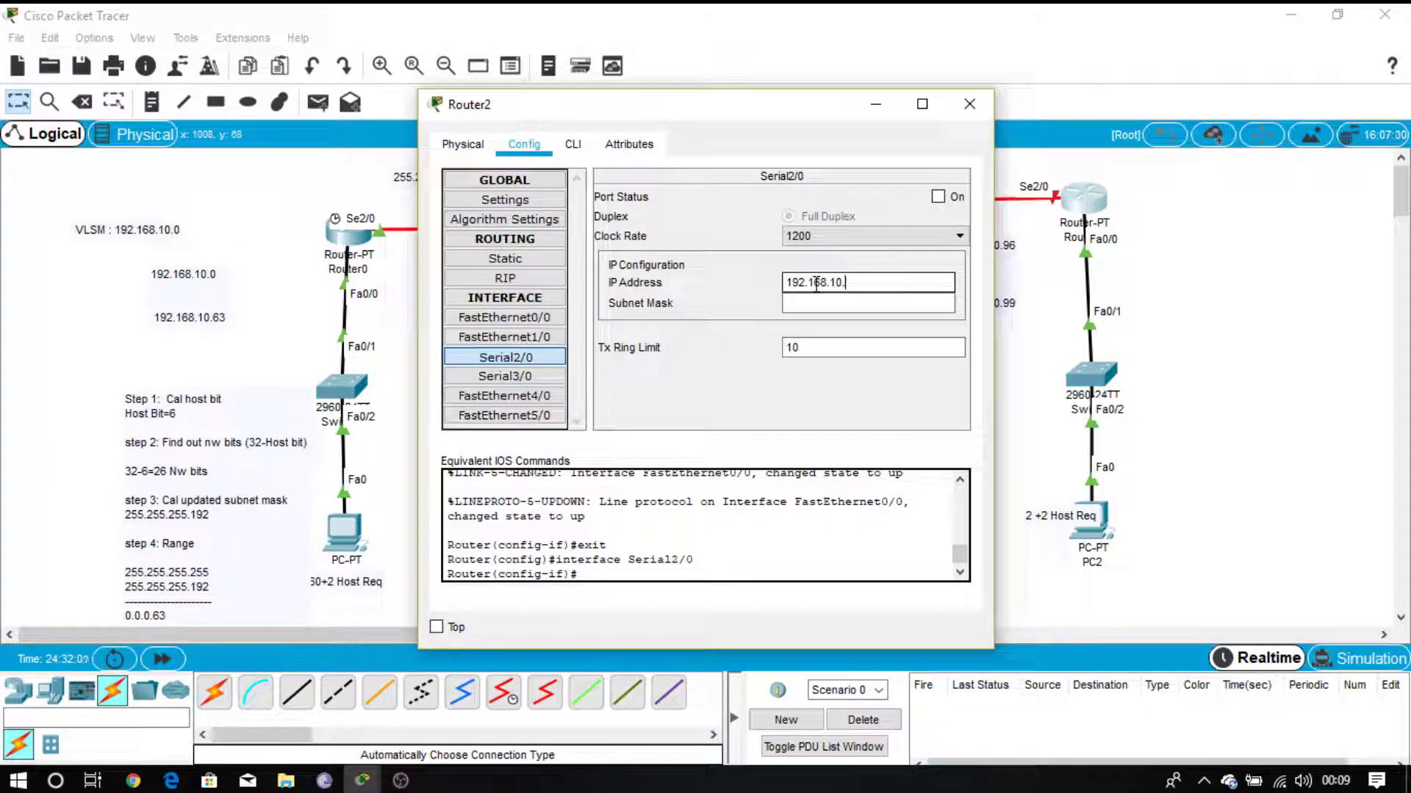
drag(773, 117, 572, 127)
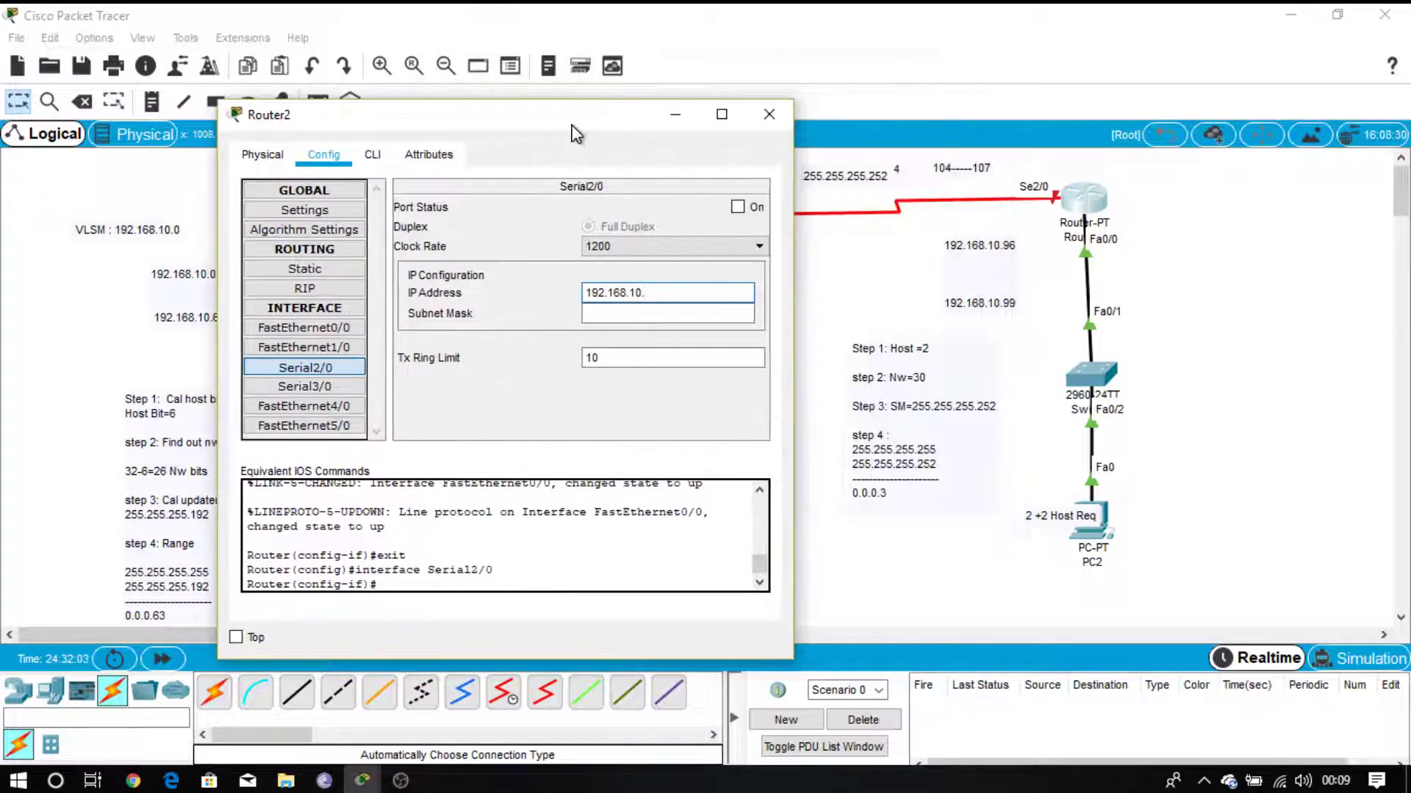
text(106)
click(672, 314)
text(255.255.255.252)
click(738, 208)
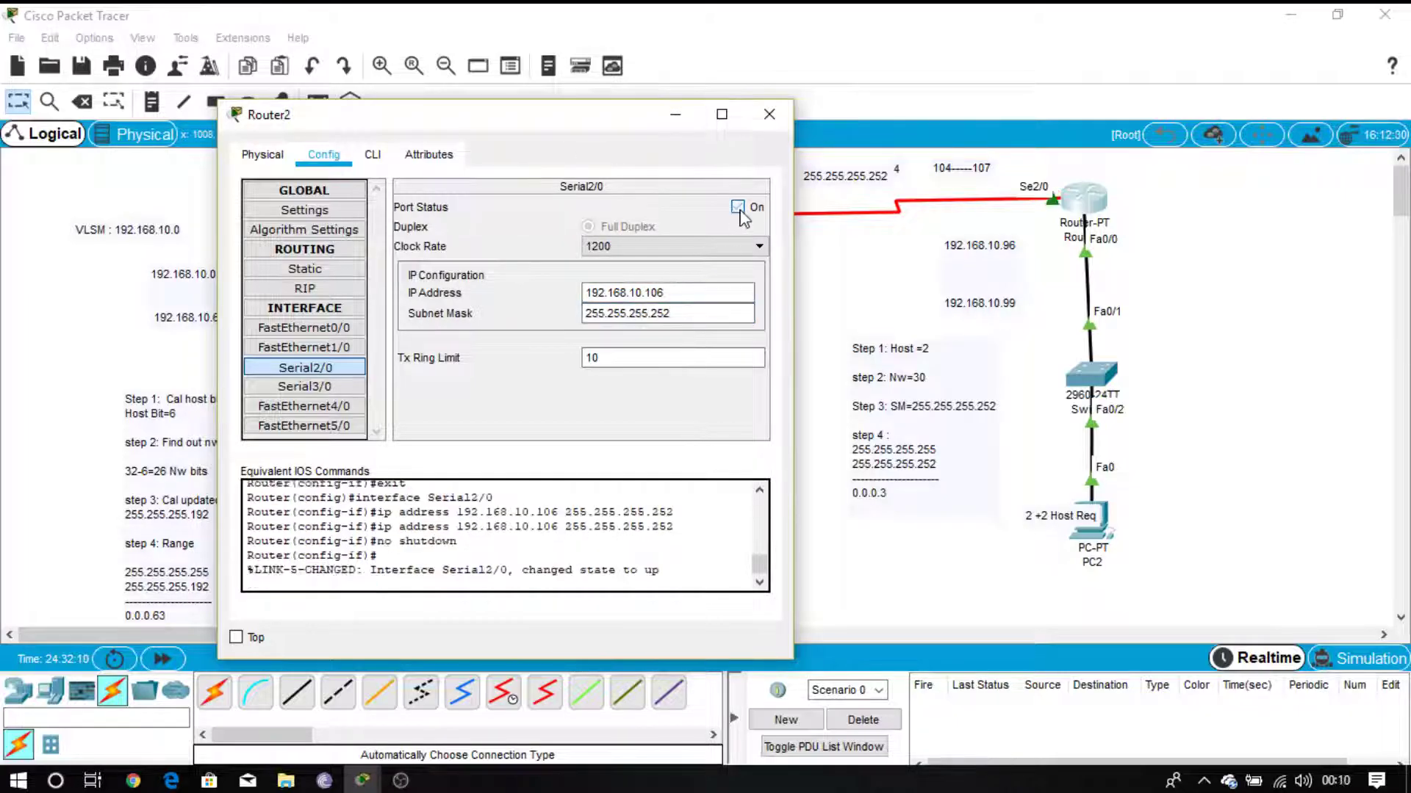